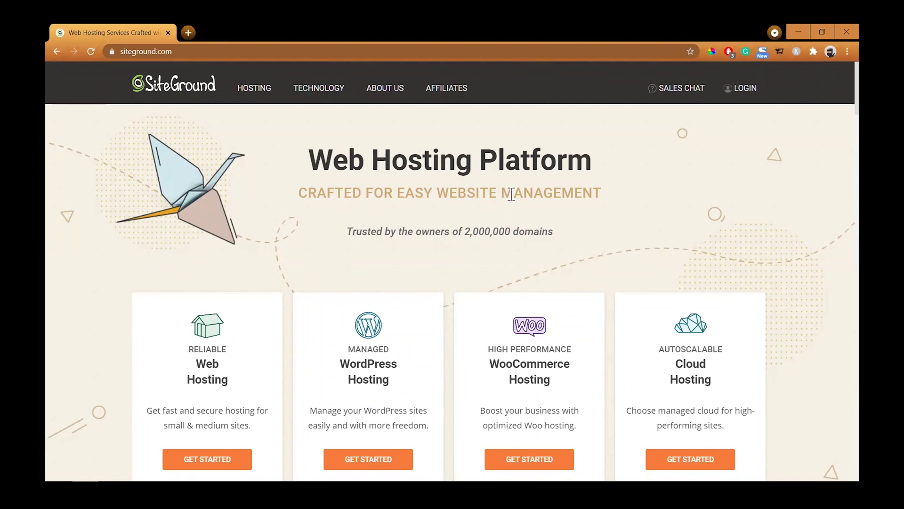
Log in to SiteGround, open Site Tools for backpainreliefbelt.com and expand the Email menu.
{"action": "left_click", "coordinate": [746, 98]}
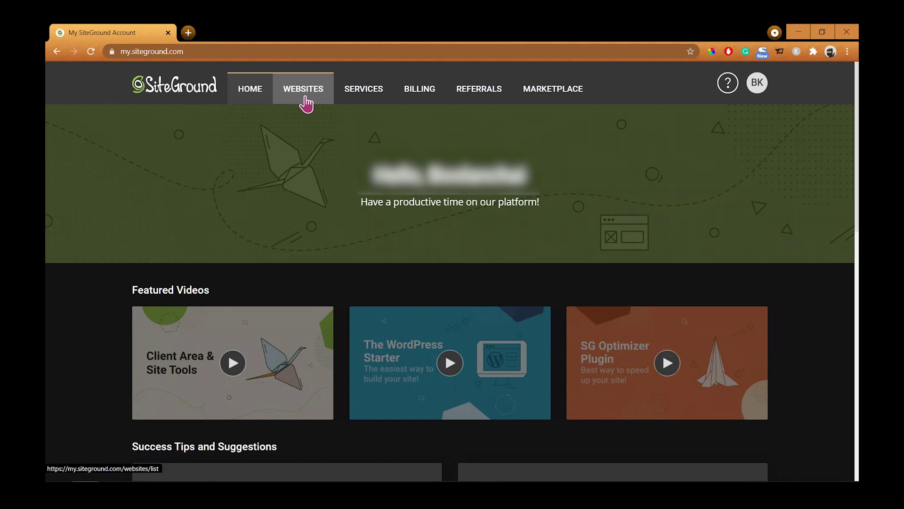
{"action": "left_click", "coordinate": [305, 98]}
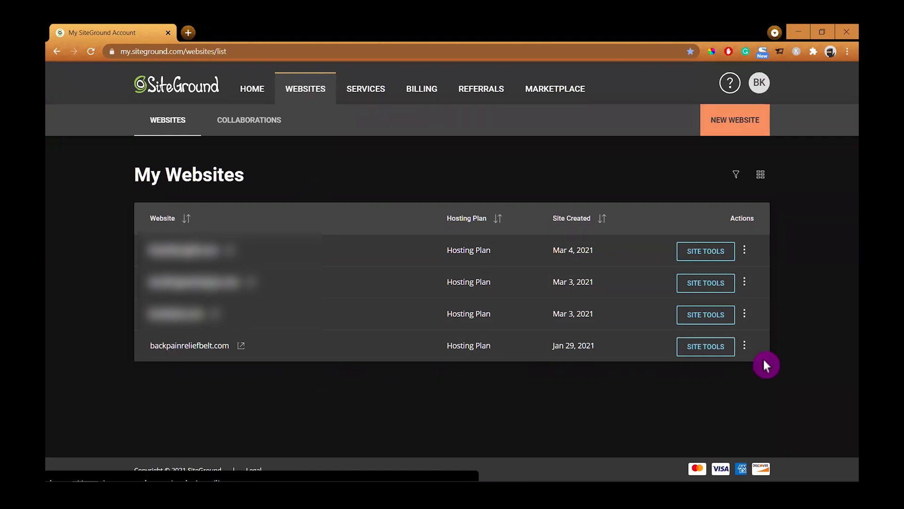
{"action": "left_click", "coordinate": [710, 347]}
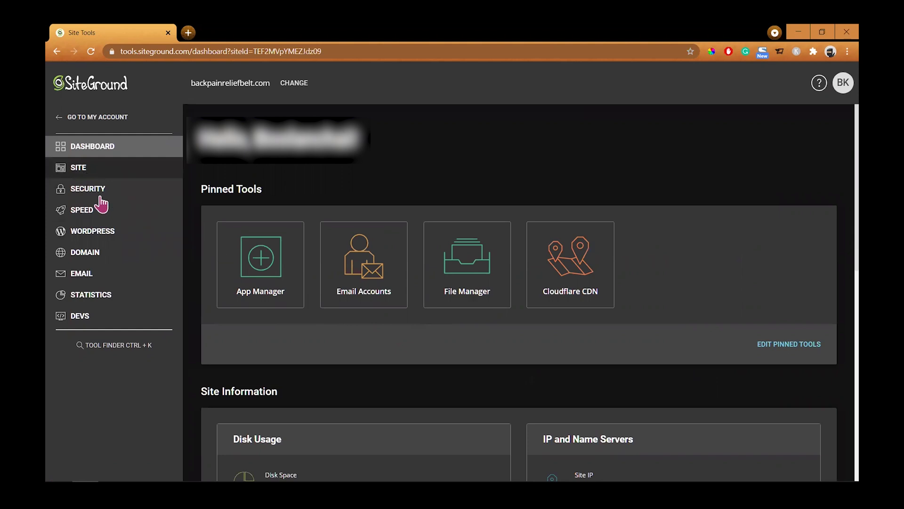
{"action": "left_click", "coordinate": [82, 274]}
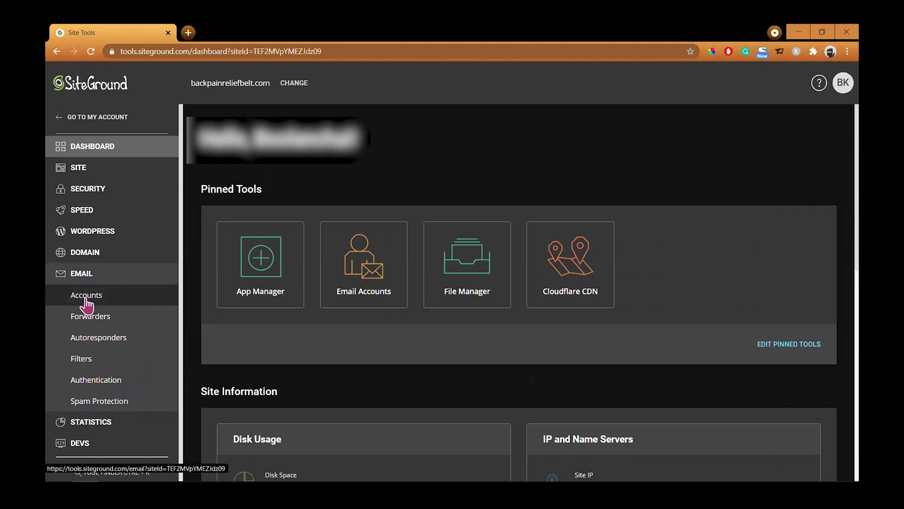
{"action": "left_click", "coordinate": [86, 300]}
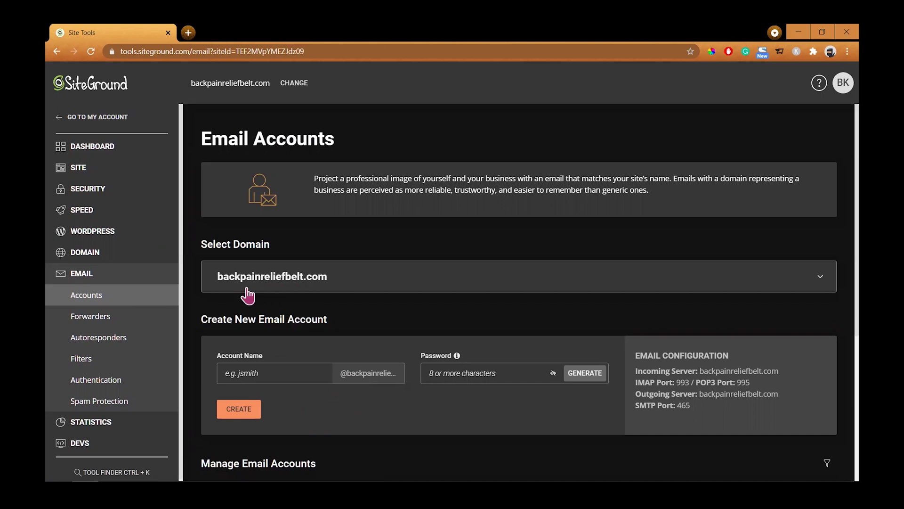
{"action": "scroll", "coordinate": [287, 398], "scroll_direction": "down", "scroll_amount": 1}
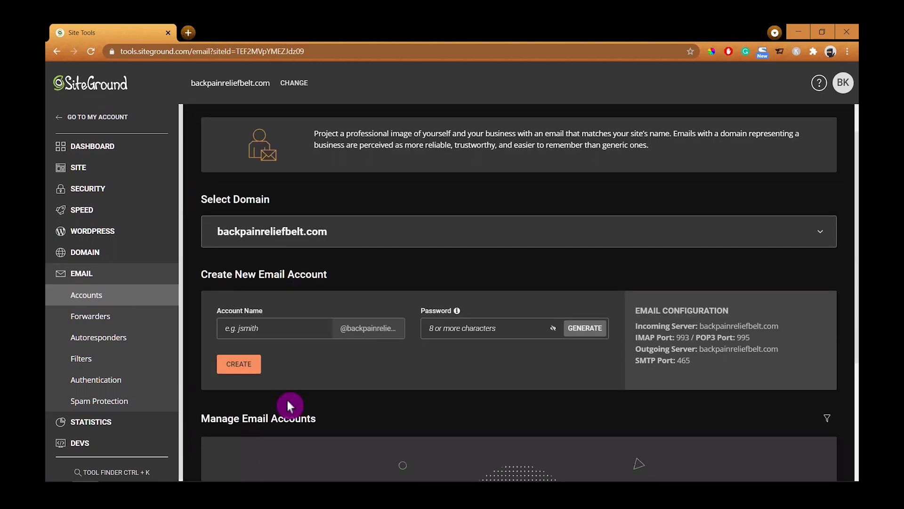
{"action": "left_click", "coordinate": [224, 287]}
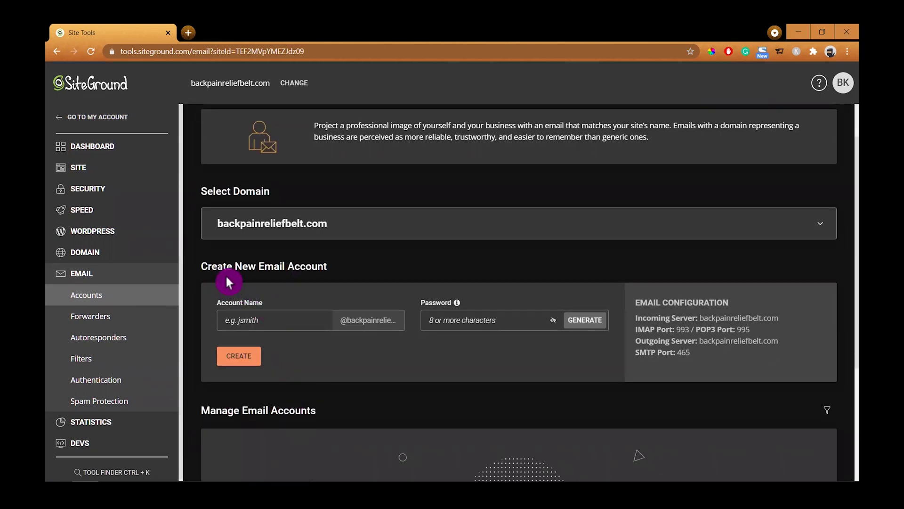
{"action": "scroll", "coordinate": [302, 306], "scroll_direction": "up", "scroll_amount": 1}
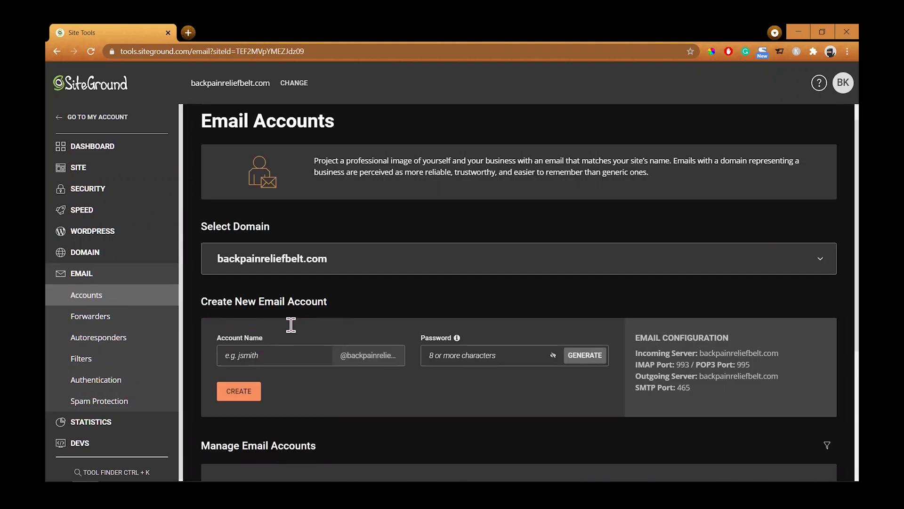
{"action": "left_click", "coordinate": [278, 372]}
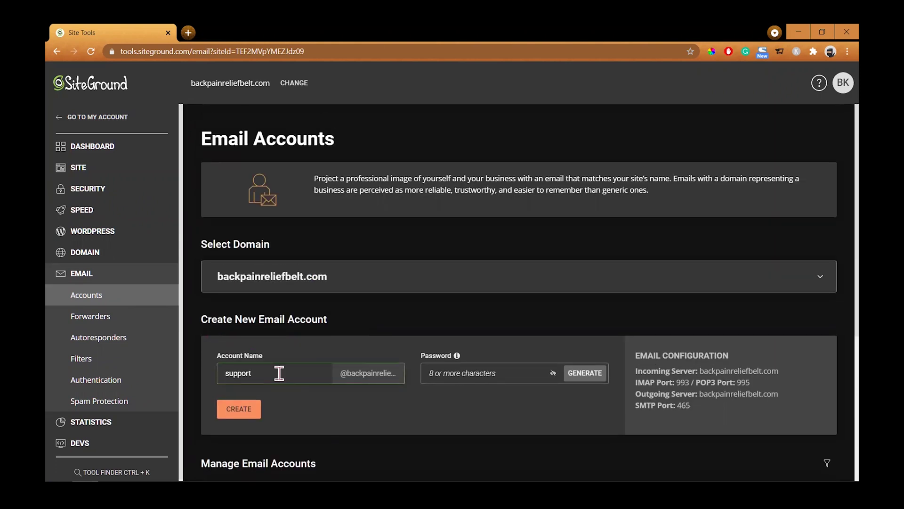
{"action": "left_click", "coordinate": [462, 373]}
{"action": "type", "text": "••••••"}
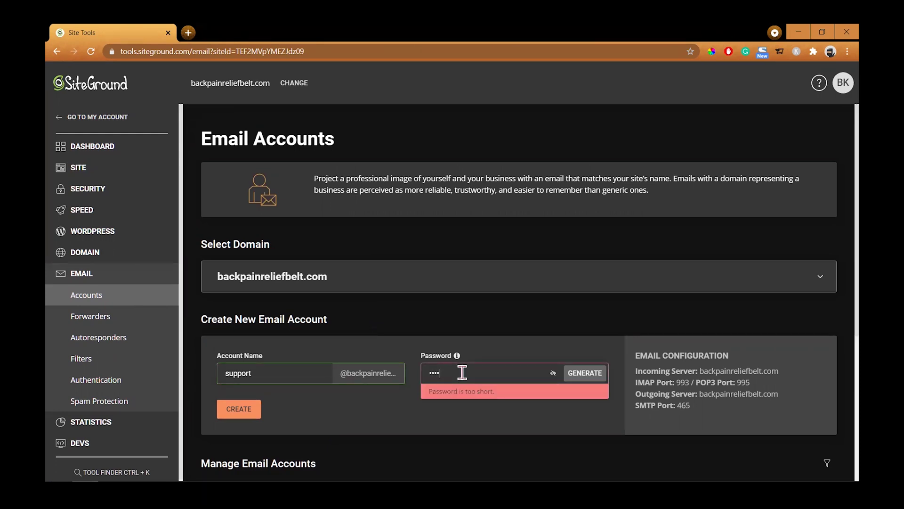
{"action": "type", "text": "••••••"}
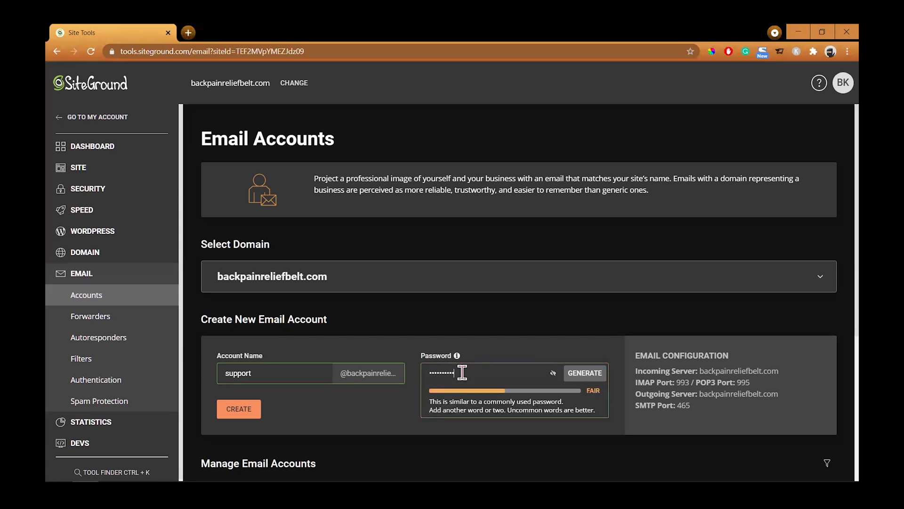
{"action": "type", "text": "••"}
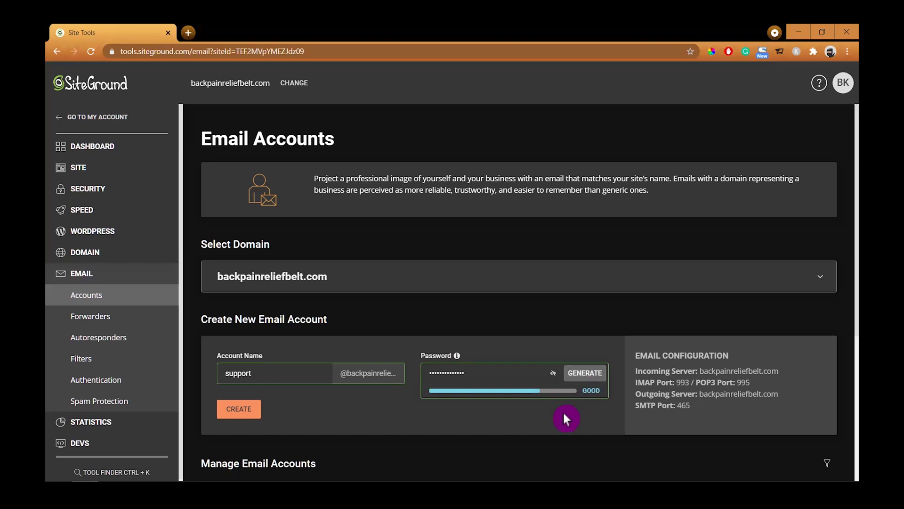
{"action": "left_click", "coordinate": [240, 410]}
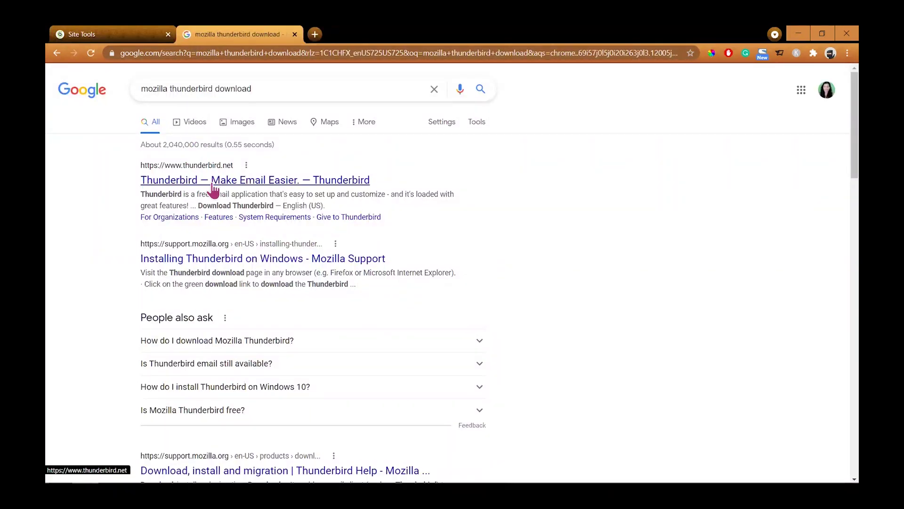
Open thunderbird.net from the search results and download the Thunderbird installer.
{"action": "left_click", "coordinate": [213, 183]}
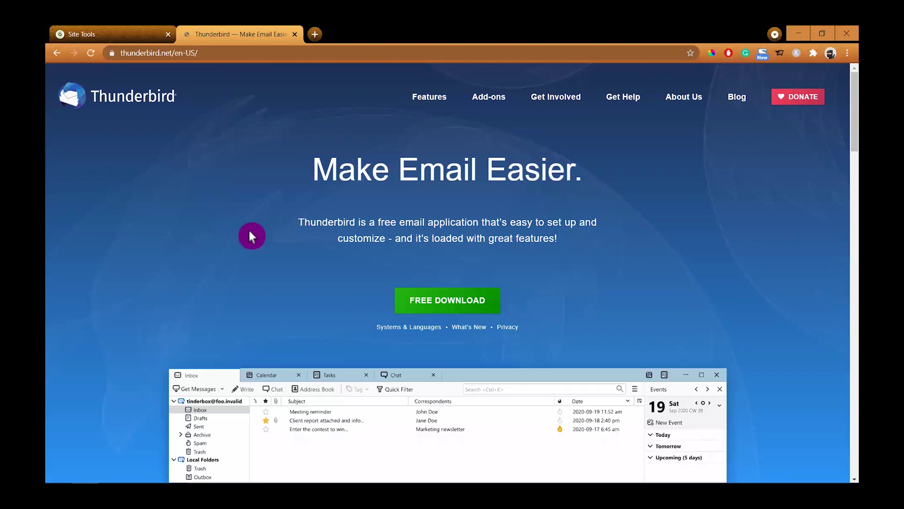
{"action": "left_click", "coordinate": [396, 304]}
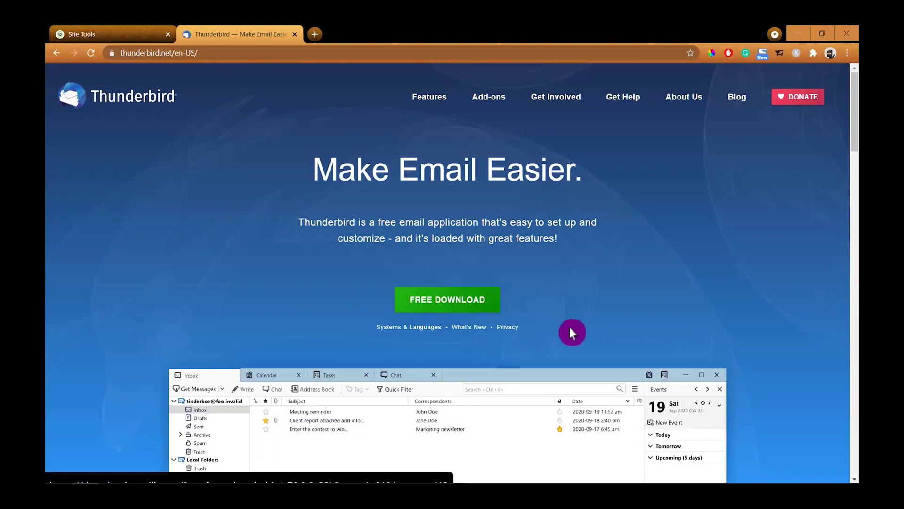
{"action": "scroll", "coordinate": [569, 330], "scroll_direction": "down", "scroll_amount": 3}
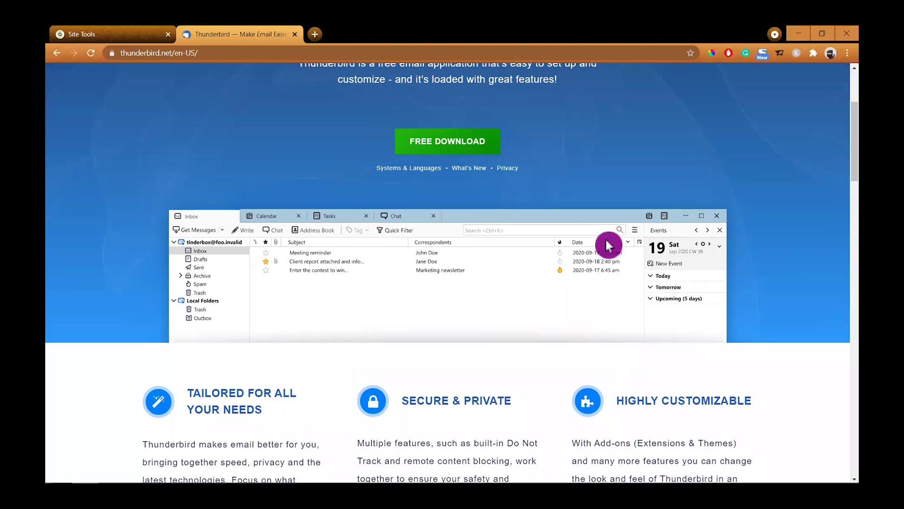
{"action": "scroll", "coordinate": [606, 237], "scroll_direction": "up", "scroll_amount": 3}
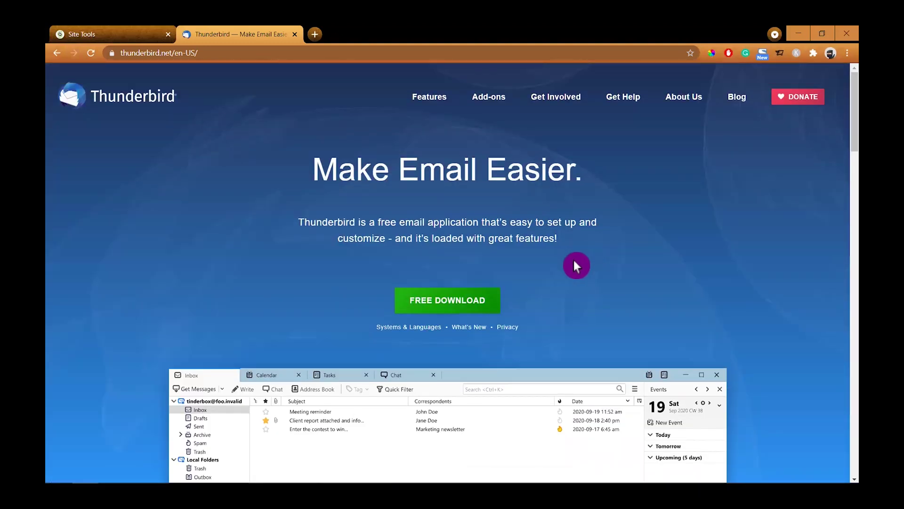
{"action": "left_click", "coordinate": [448, 301]}
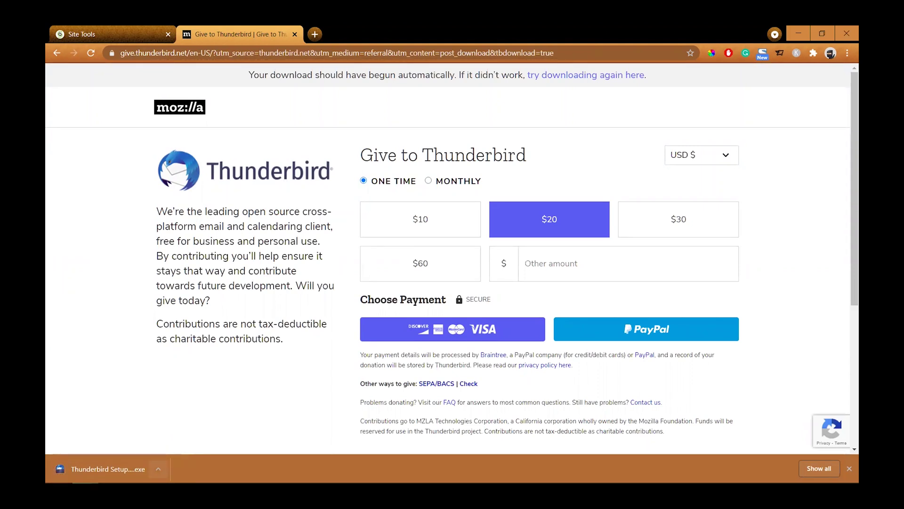
Run the downloaded Thunderbird Setup and complete a Standard upgrade installation.
{"action": "left_click", "coordinate": [158, 468]}
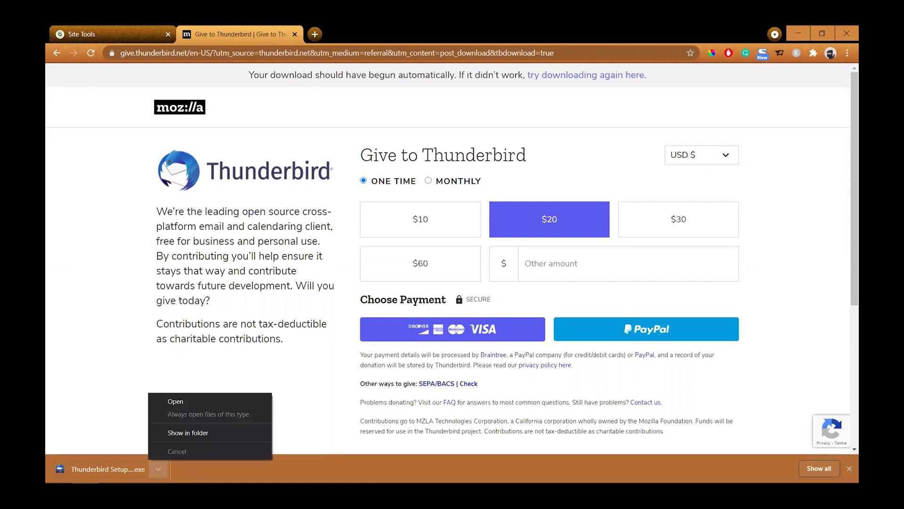
{"action": "left_click", "coordinate": [183, 402]}
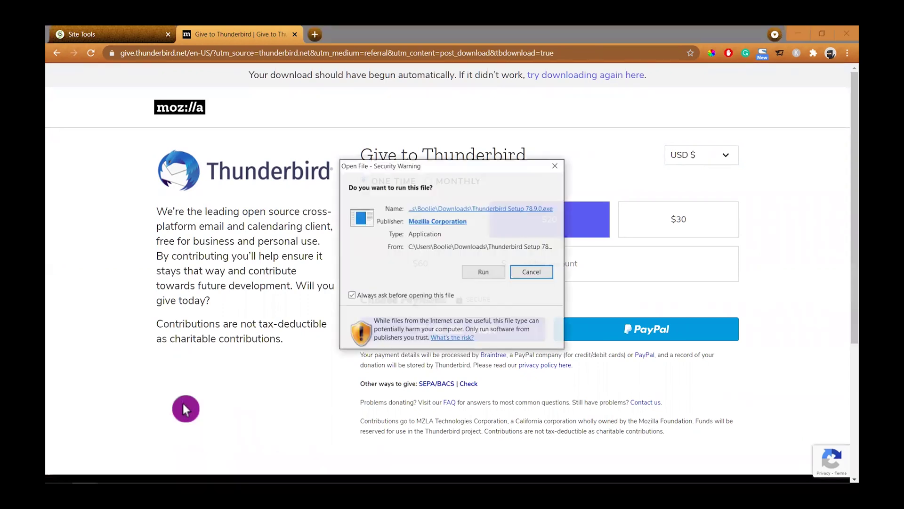
{"action": "left_click", "coordinate": [492, 273]}
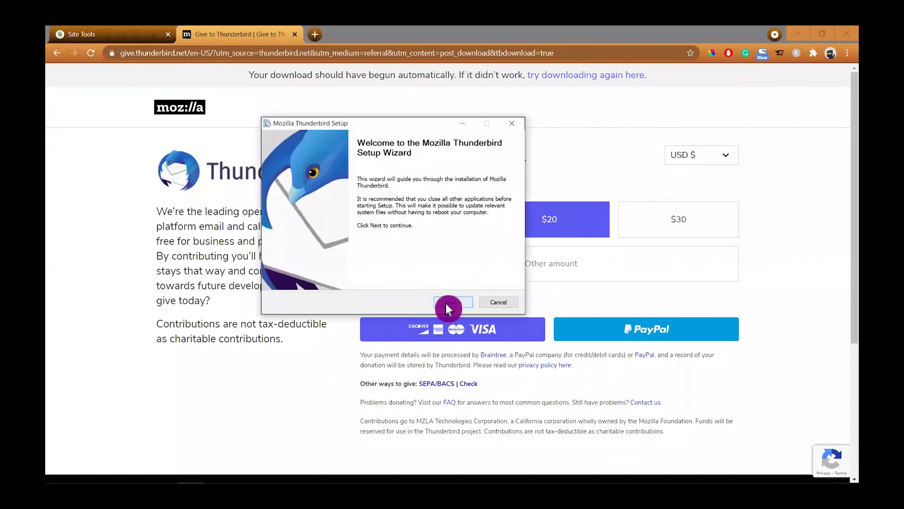
{"action": "left_click", "coordinate": [446, 303]}
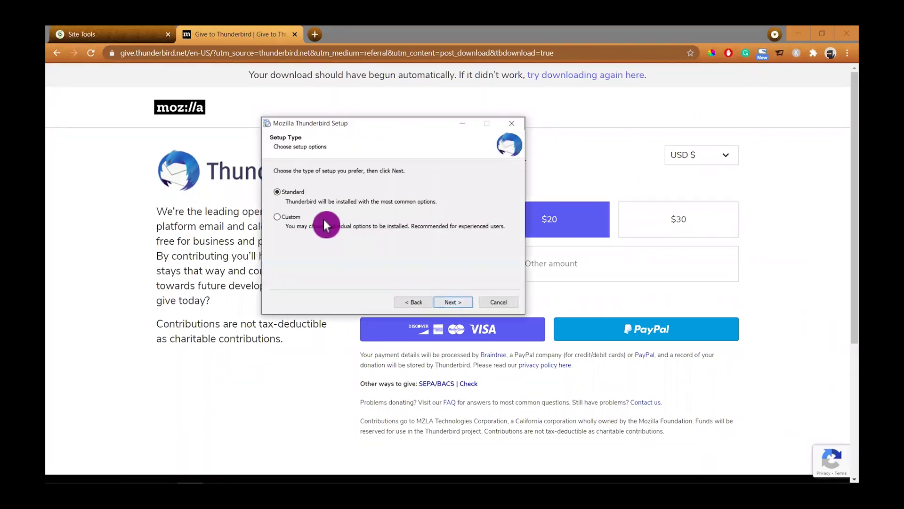
{"action": "left_click", "coordinate": [446, 303]}
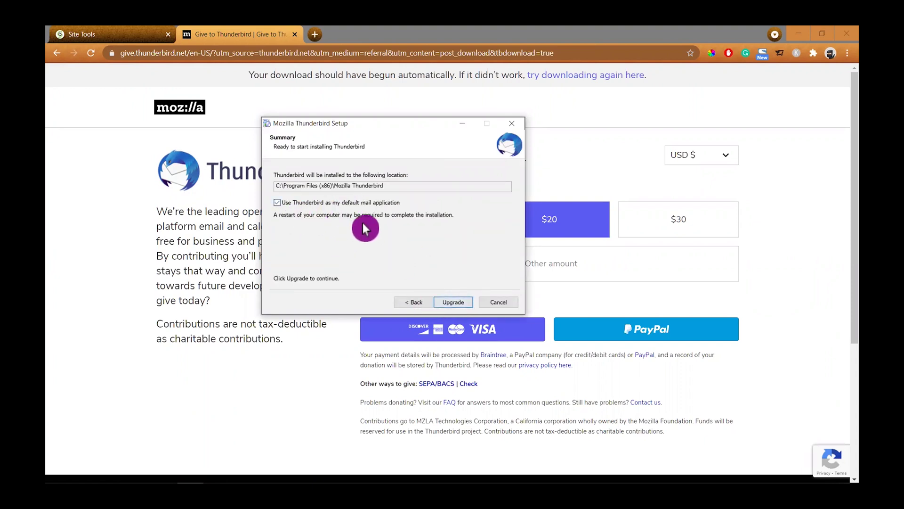
{"action": "left_click", "coordinate": [456, 305]}
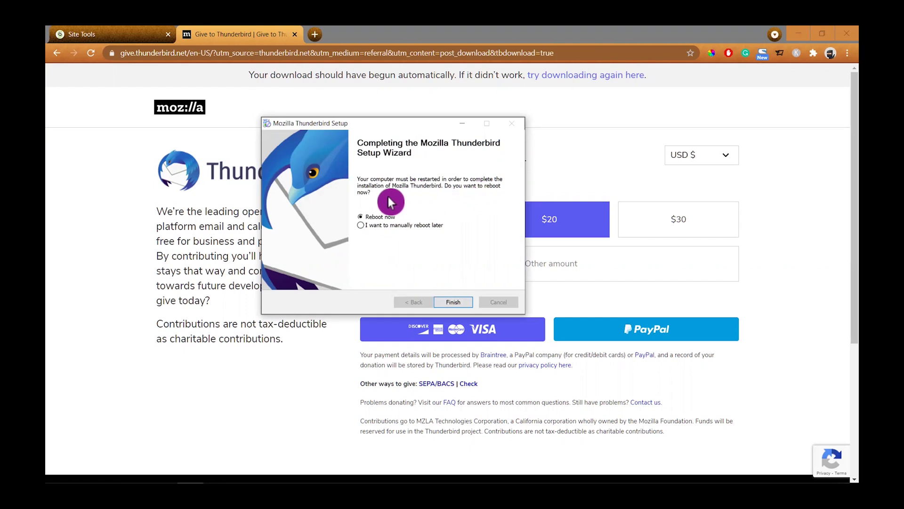
{"action": "left_click", "coordinate": [457, 303]}
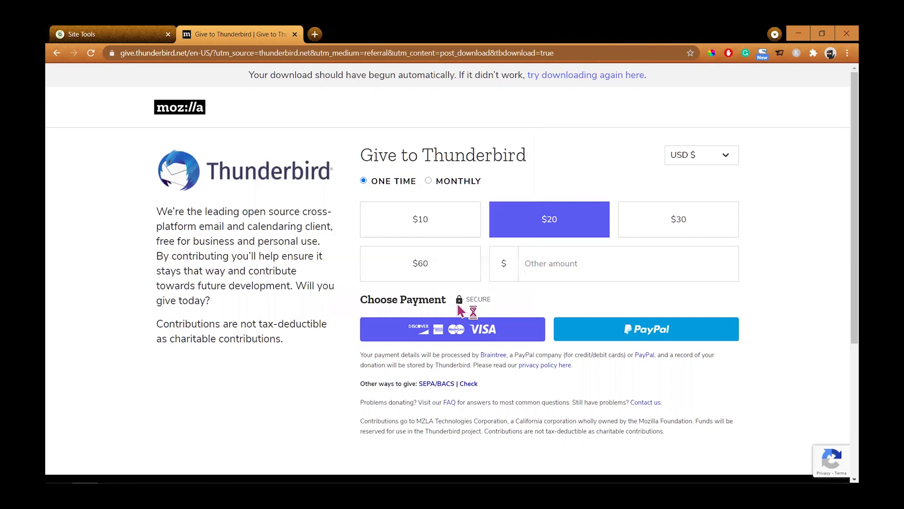
Close the donation page and enter 'Customer Support Team' as the name for an existing email account.
{"action": "key", "text": "ctrl+w"}
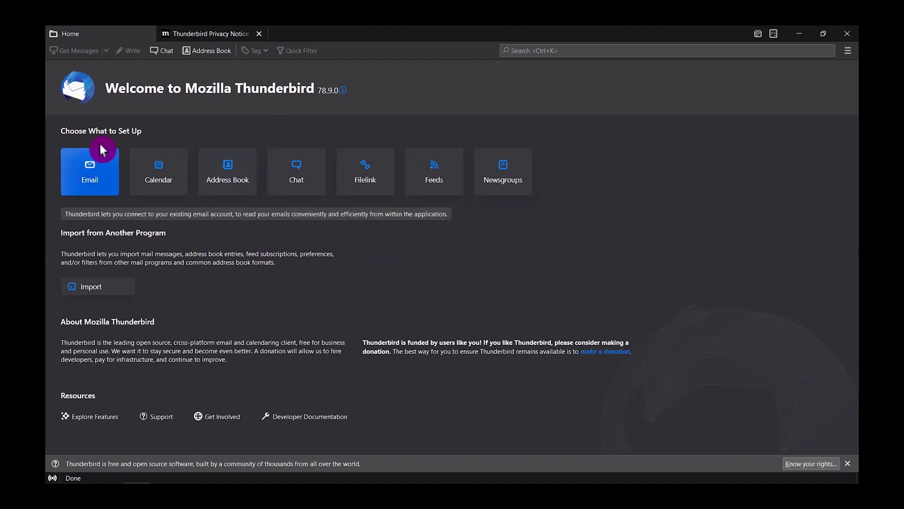
{"action": "left_click", "coordinate": [99, 159]}
{"action": "type", "text": "Cu"}
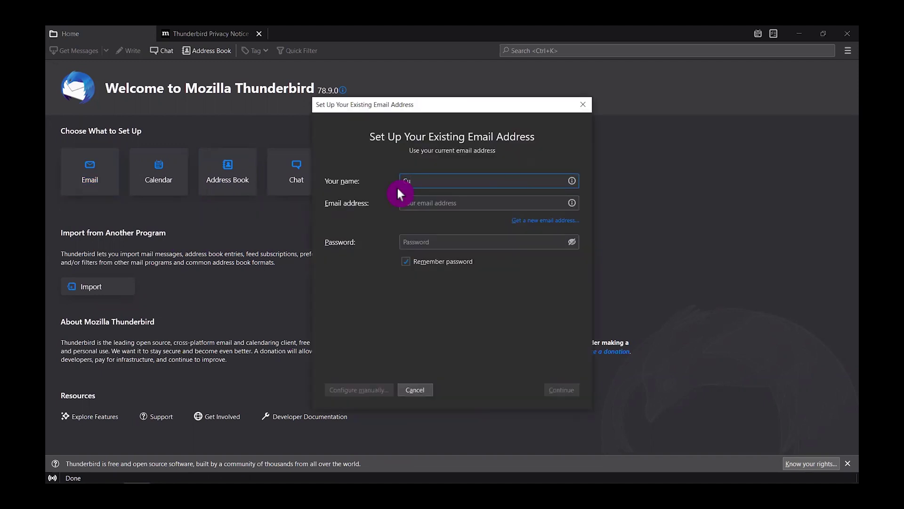
{"action": "type", "text": "stomer S"}
{"action": "type", "text": "poort"}
{"action": "key", "text": "BackSpace"}
{"action": "key", "text": "BackSpace"}
{"action": "key", "text": "BackSpace"}
{"action": "key", "text": "BackSpace"}
{"action": "key", "text": "BackSpace"}
{"action": "type", "text": "upport Team"}
{"action": "left_click", "coordinate": [415, 204]}
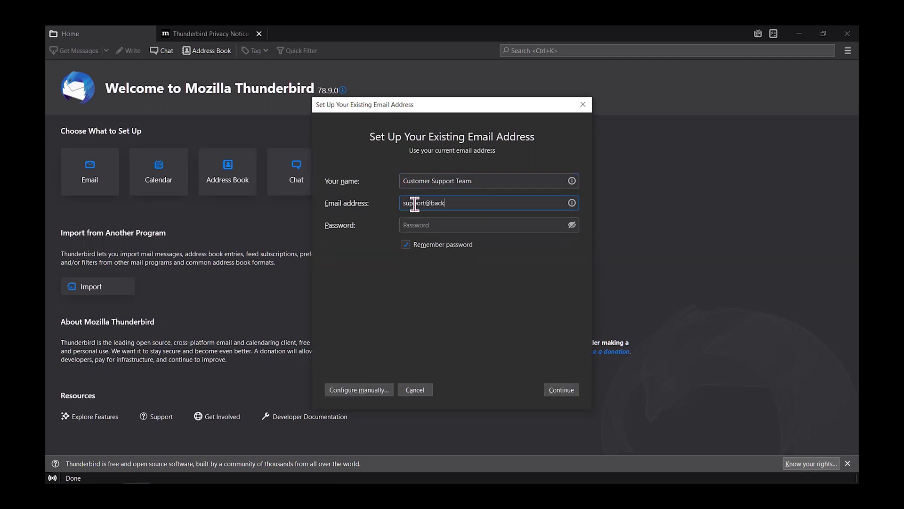
{"action": "left_click", "coordinate": [468, 203]}
{"action": "key", "text": "BackSpace"}
{"action": "key", "text": "BackSpace"}
{"action": "type", "text": "ei"}
{"action": "left_click", "coordinate": [426, 243]}
{"action": "key", "text": "BackSpace"}
{"action": "key", "text": "BackSpace"}
{"action": "left_click", "coordinate": [799, 33]}
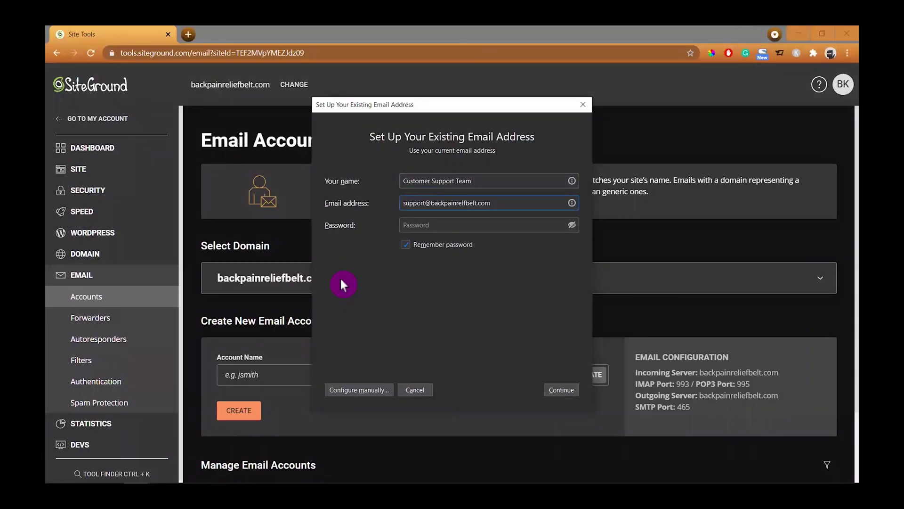
Correct the domain to backpainreliefbelt.com and enter the mailbox password.
{"action": "scroll", "coordinate": [273, 431], "scroll_direction": "down", "scroll_amount": 2}
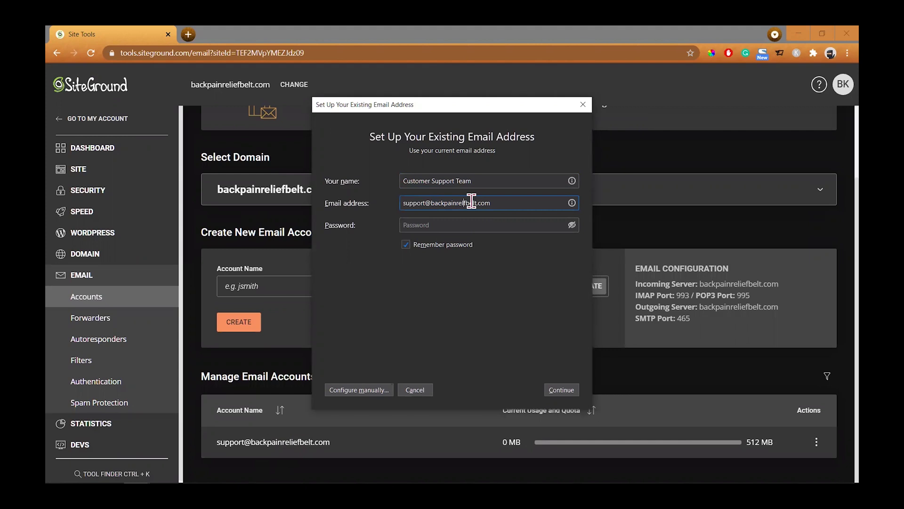
{"action": "type", "text": "ie"}
{"action": "type", "text": "••••••••••••••"}
Manually set incoming IMAP server backpainreliefbelt.com, port 993, Normal password authentication.
{"action": "left_click", "coordinate": [371, 392]}
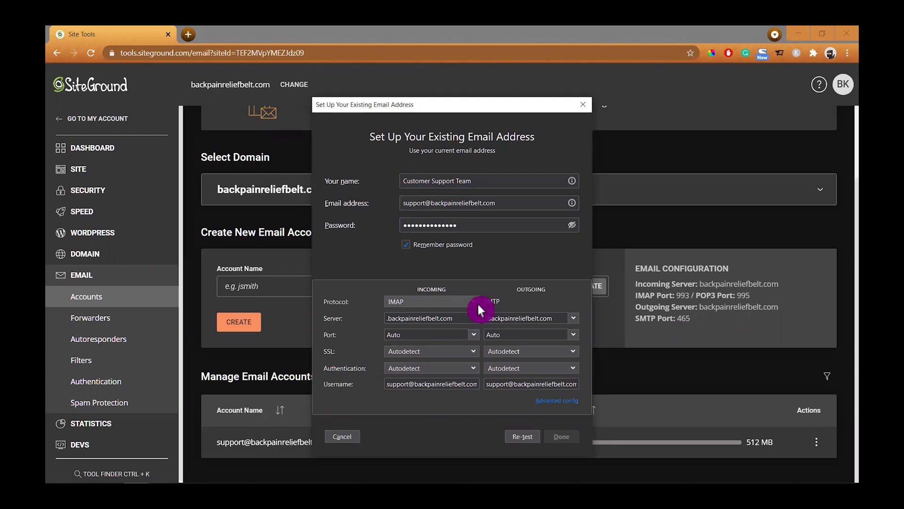
{"action": "left_click", "coordinate": [382, 319]}
{"action": "key", "text": "BackSpace"}
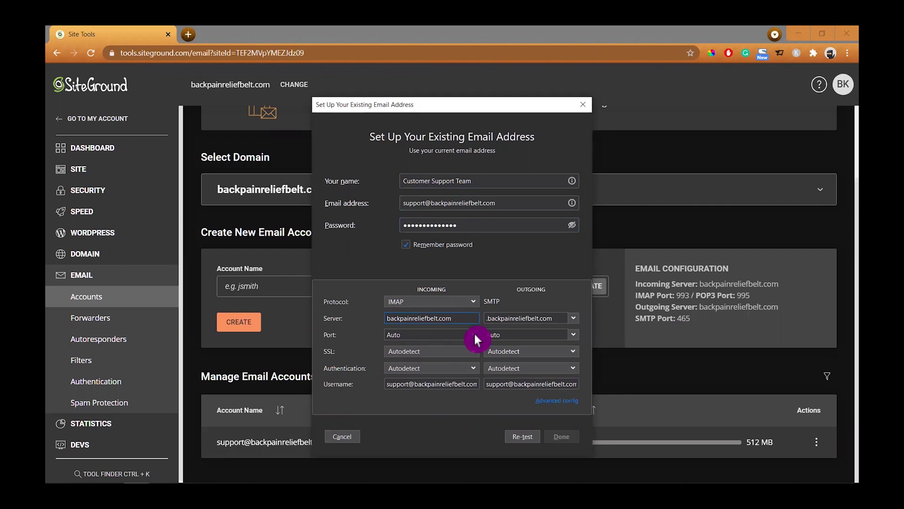
{"action": "left_click", "coordinate": [474, 335]}
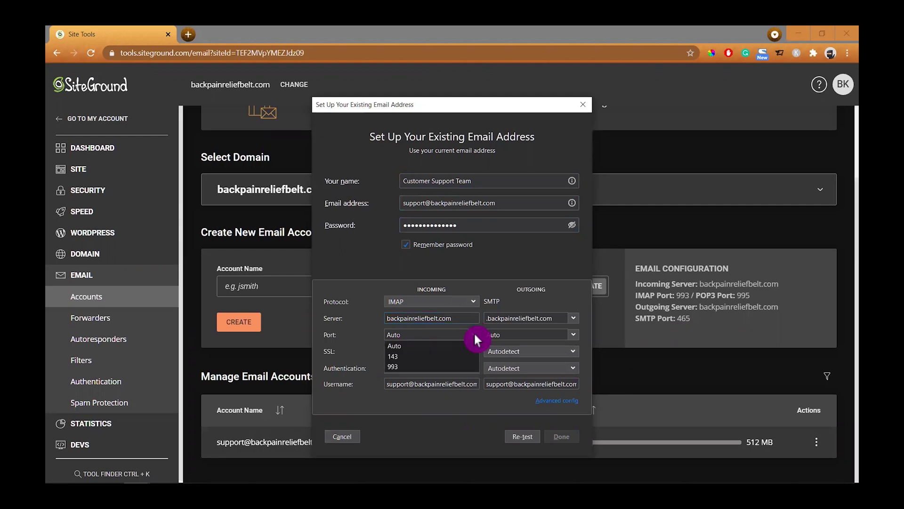
{"action": "left_click", "coordinate": [440, 365]}
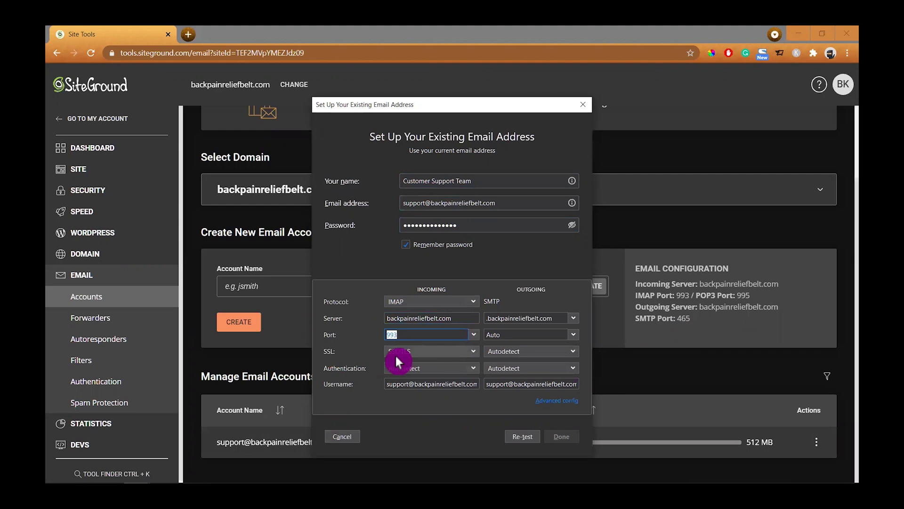
{"action": "left_click", "coordinate": [474, 367]}
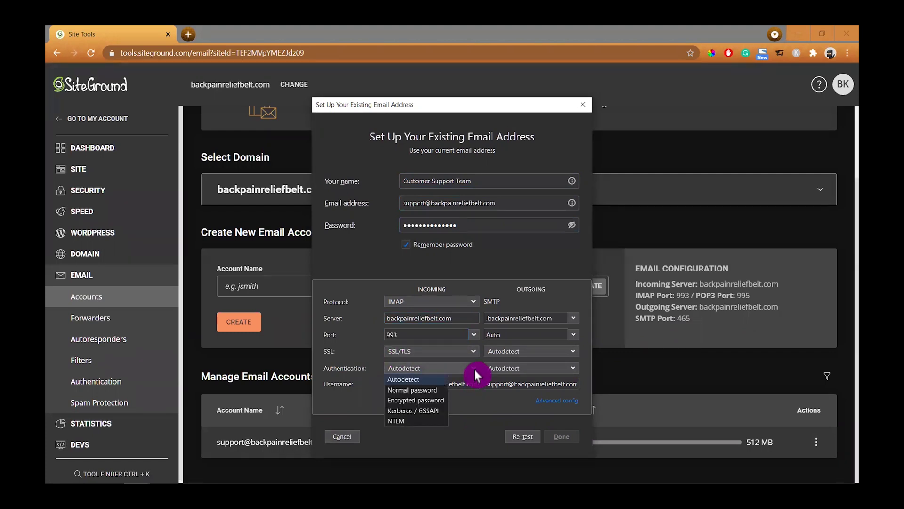
{"action": "left_click", "coordinate": [434, 390]}
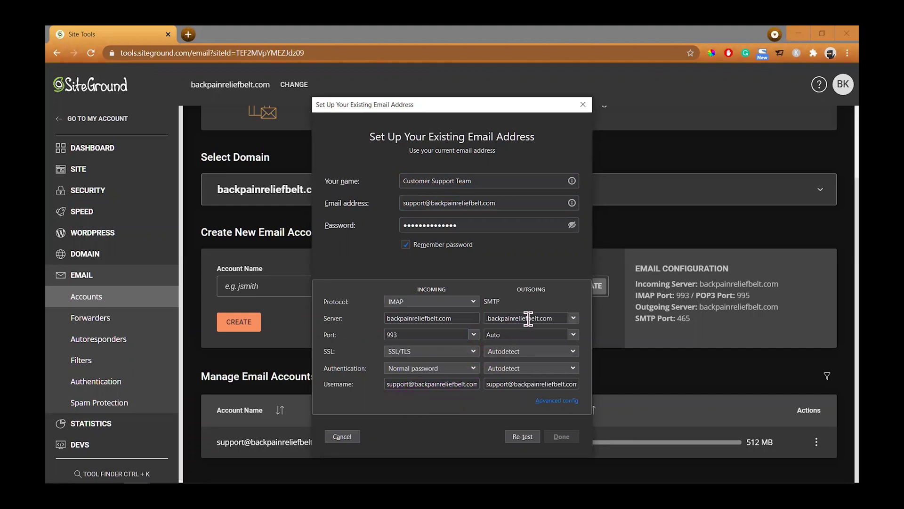
Set outgoing SMTP to backpainreliefbelt.com, port 465, Normal password, then re-test and finish.
{"action": "left_click", "coordinate": [488, 318]}
{"action": "key", "text": "BackSpace"}
{"action": "key", "text": "BackSpace"}
{"action": "left_click", "coordinate": [574, 335]}
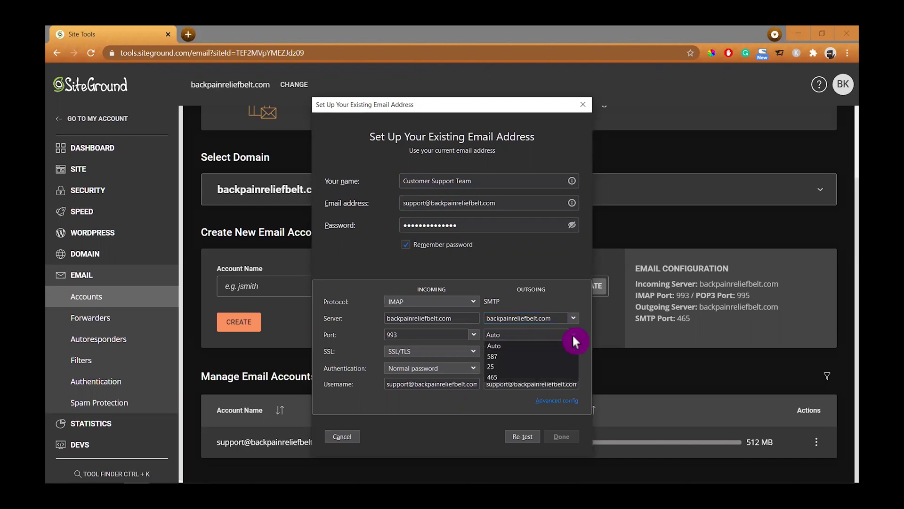
{"action": "left_click", "coordinate": [518, 375]}
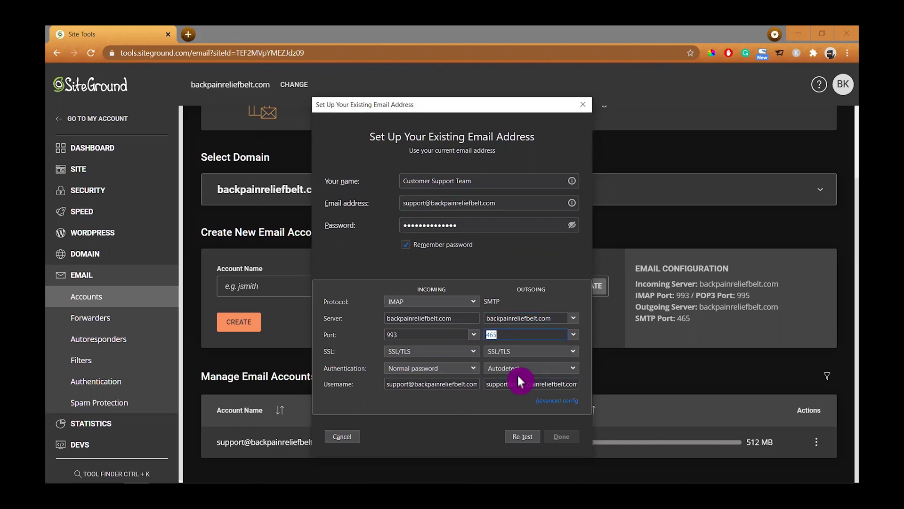
{"action": "left_click", "coordinate": [572, 369]}
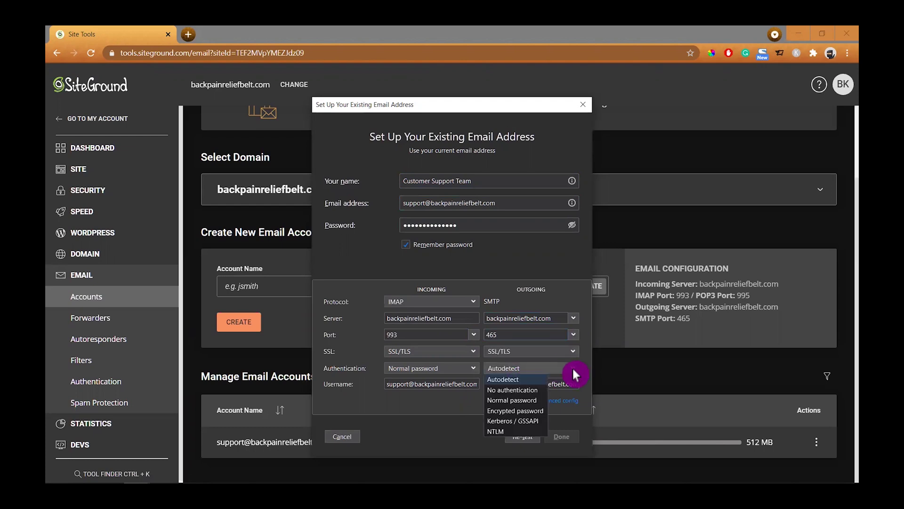
{"action": "left_click", "coordinate": [532, 399]}
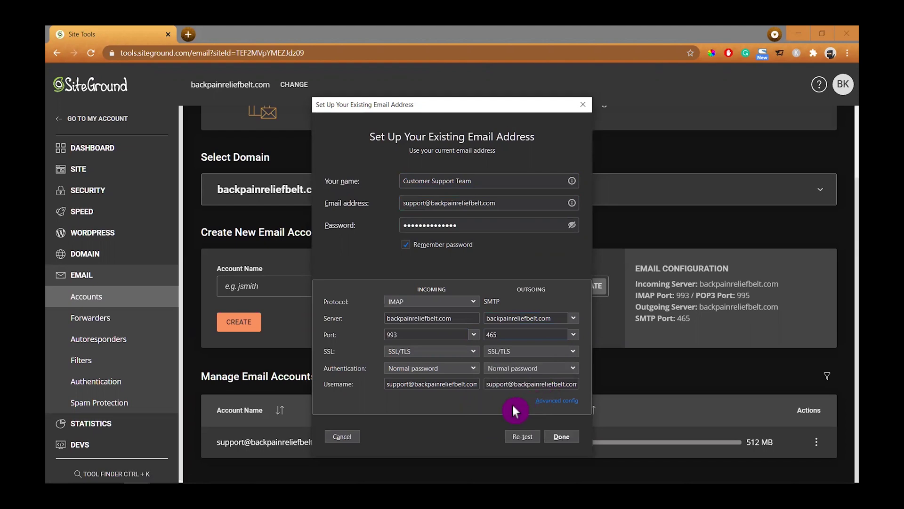
{"action": "left_click", "coordinate": [523, 438]}
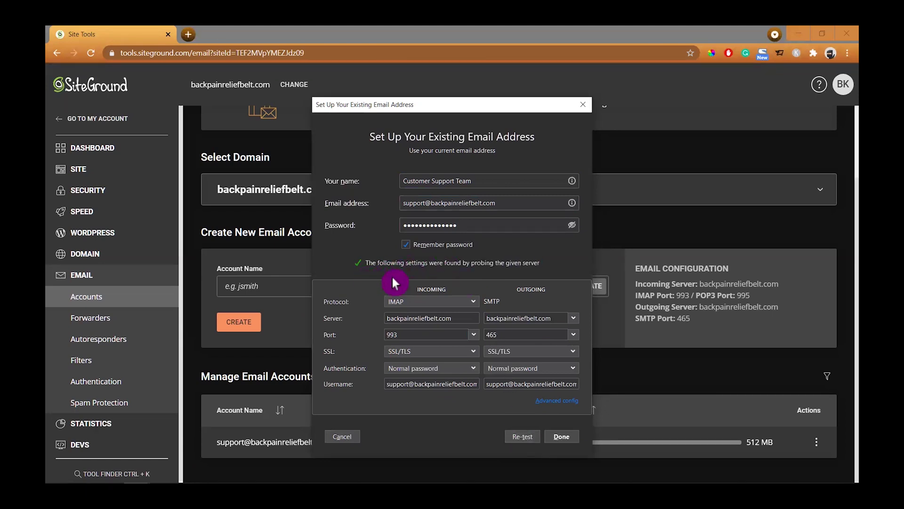
{"action": "left_click", "coordinate": [560, 438]}
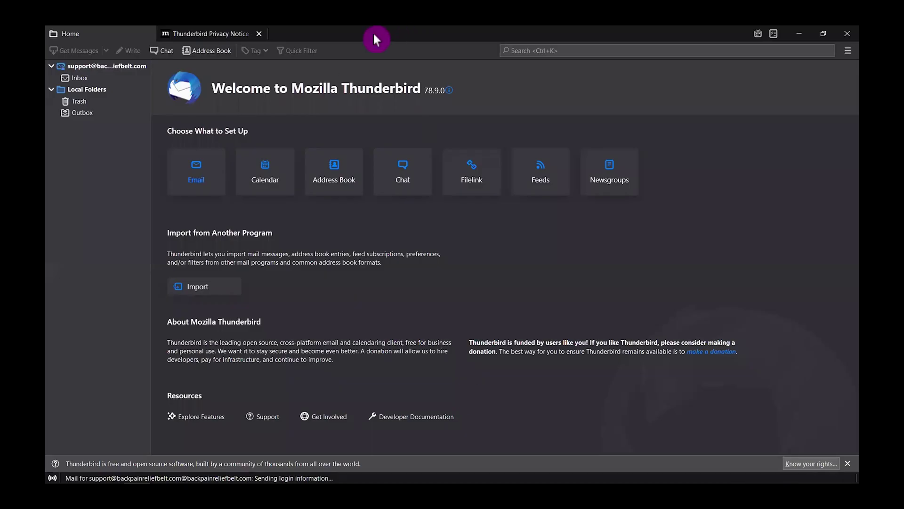
Open the support account's Inbox, revealing its Drafts, Sent and Trash folders.
{"action": "left_click", "coordinate": [57, 65]}
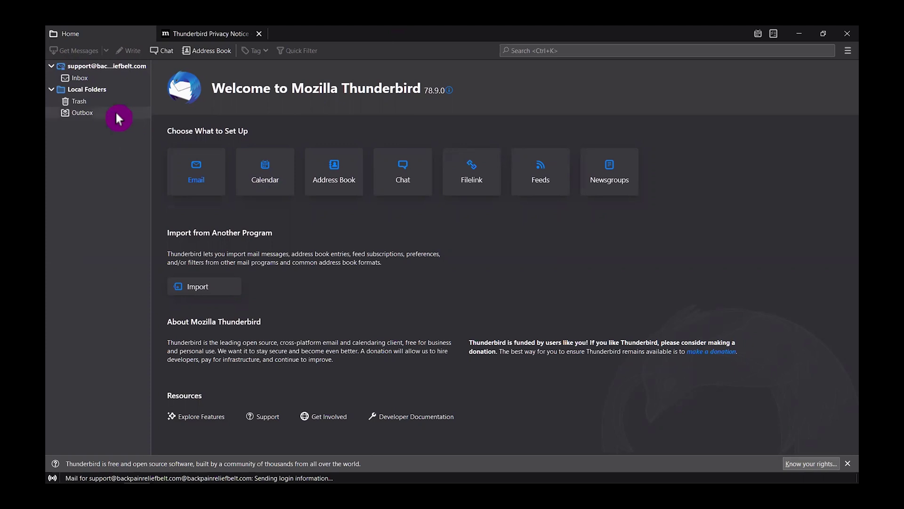
{"action": "left_click", "coordinate": [81, 78]}
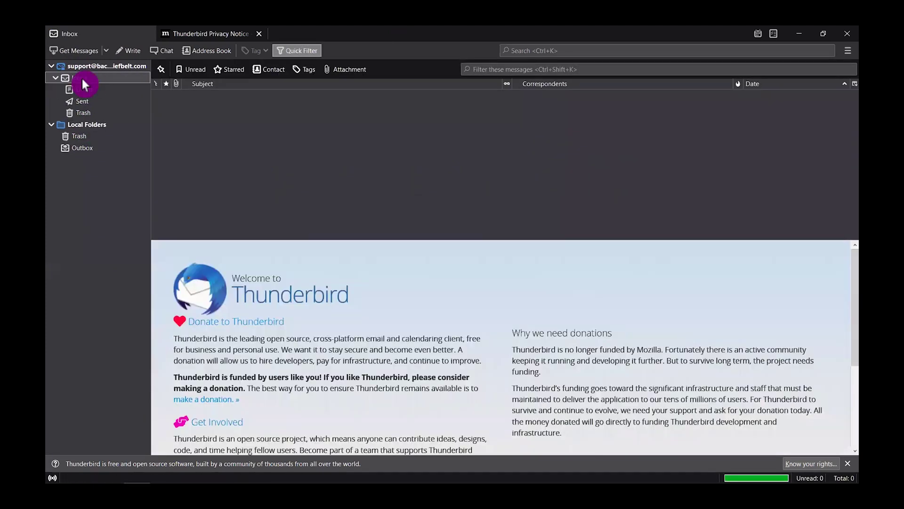
{"action": "left_click", "coordinate": [300, 135]}
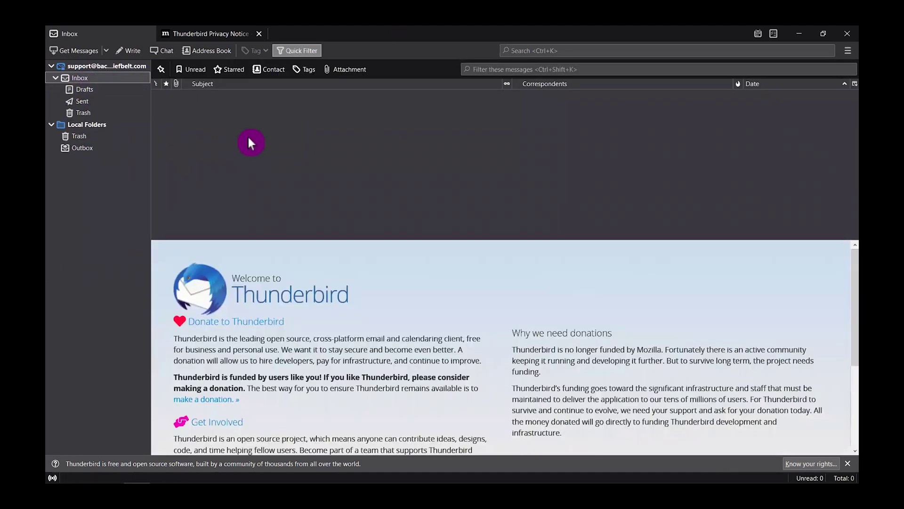
{"action": "right_click", "coordinate": [96, 69]}
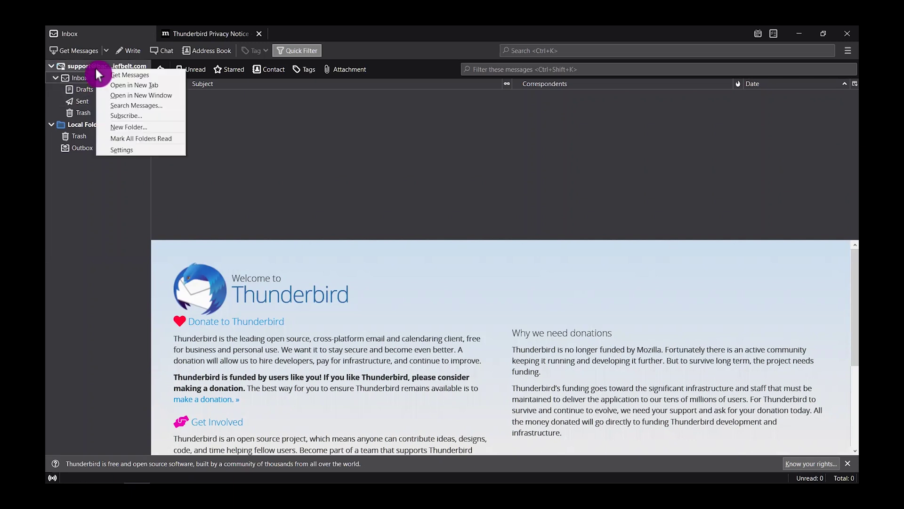
In Account Settings, copy the support address into Reply-to and set organization 'Back Pain Relief Belt'.
{"action": "left_click", "coordinate": [123, 151]}
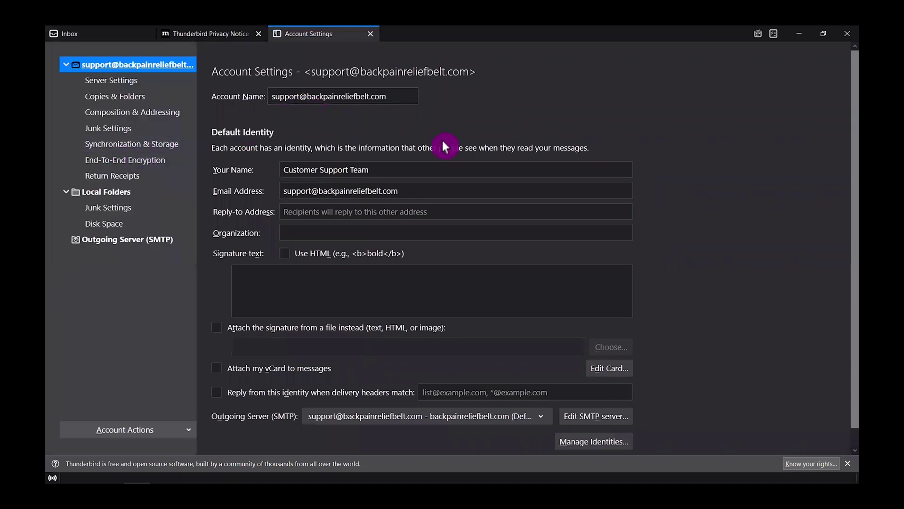
{"action": "left_click", "coordinate": [353, 170]}
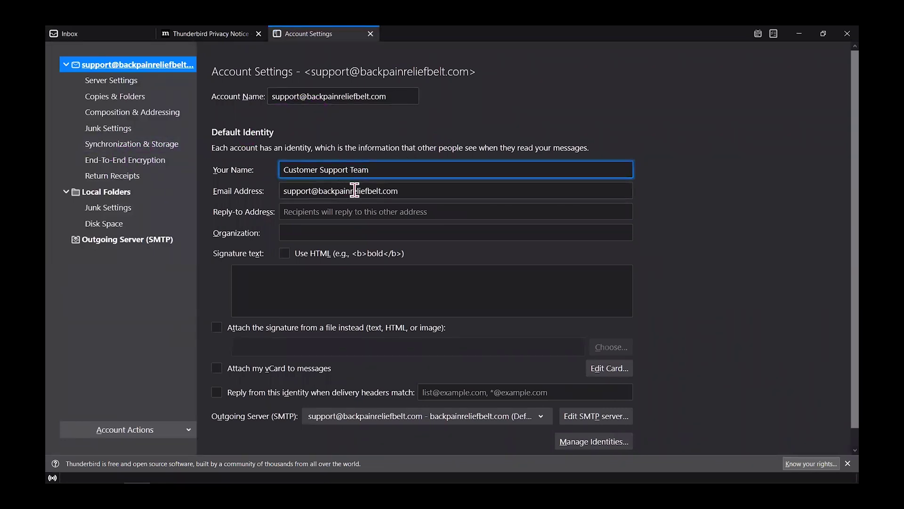
{"action": "left_click", "coordinate": [404, 189]}
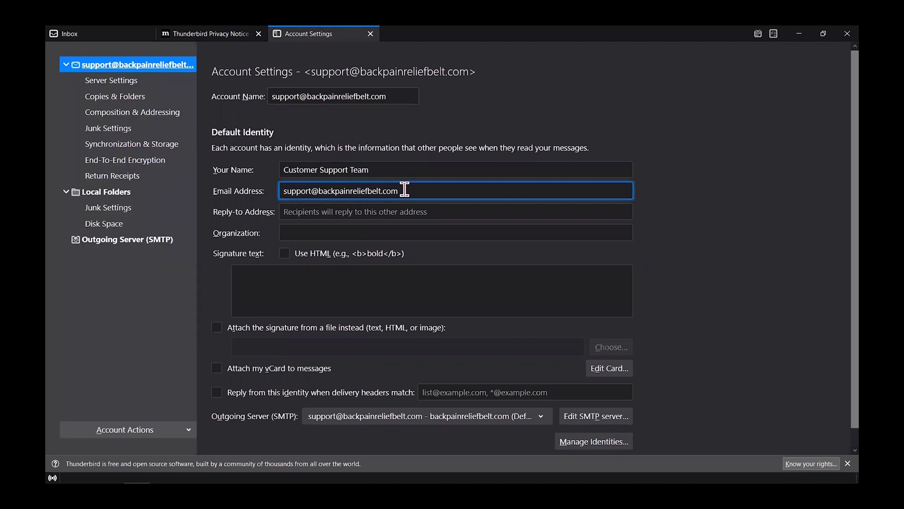
{"action": "left_click", "coordinate": [421, 211]}
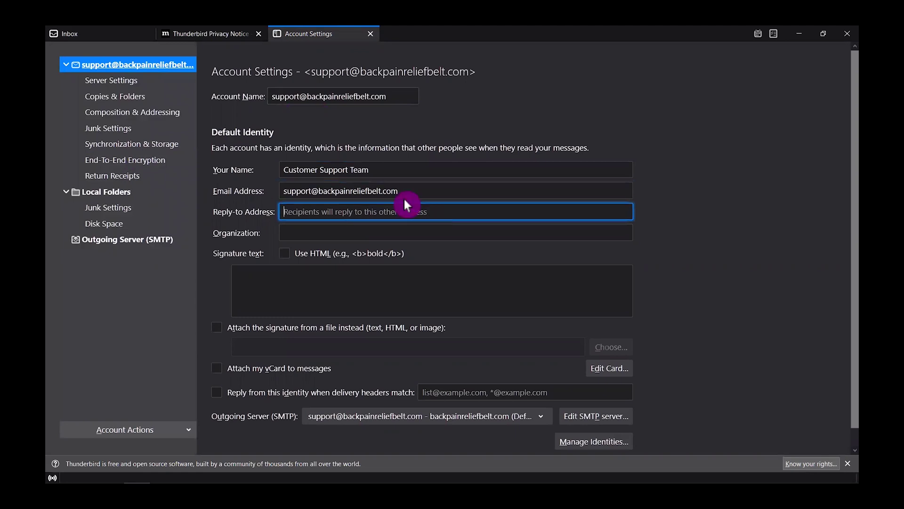
{"action": "left_click_drag", "start_coordinate": [408, 191], "coordinate": [267, 196]}
{"action": "key", "text": "ctrl+c"}
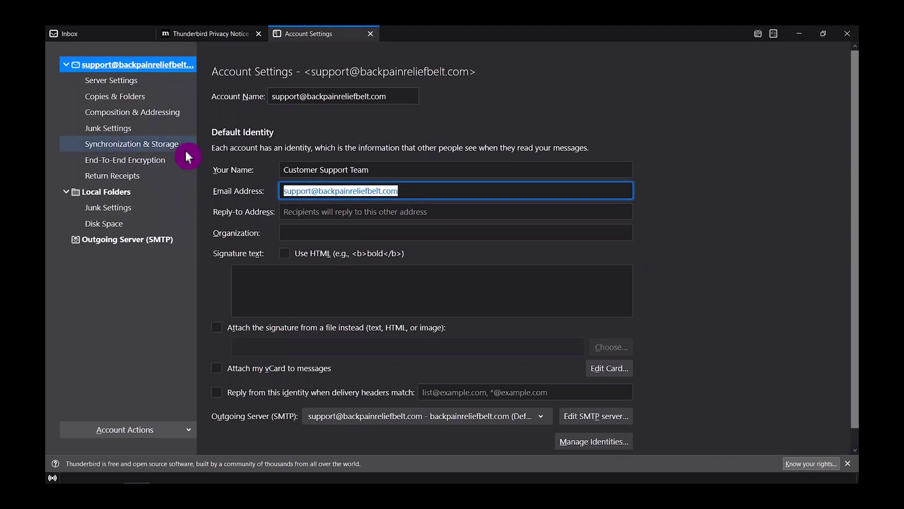
{"action": "left_click", "coordinate": [333, 208]}
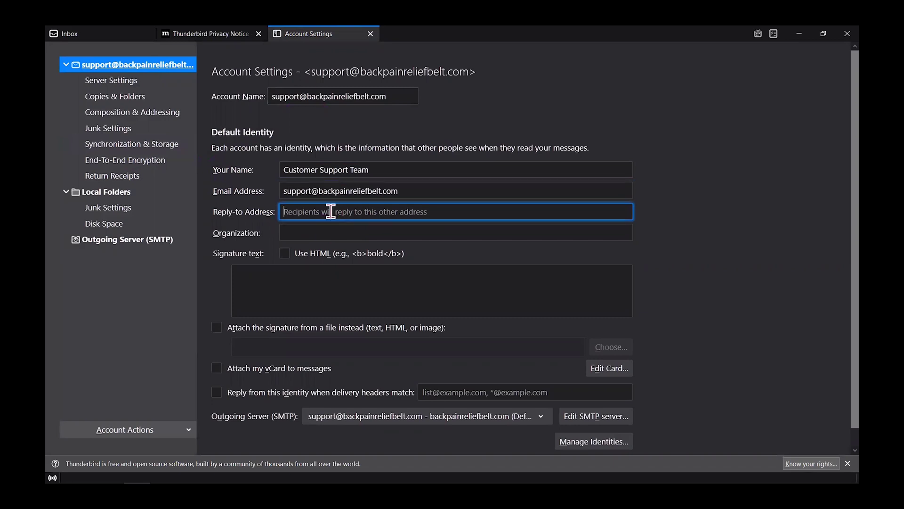
{"action": "key", "text": "ctrl+v"}
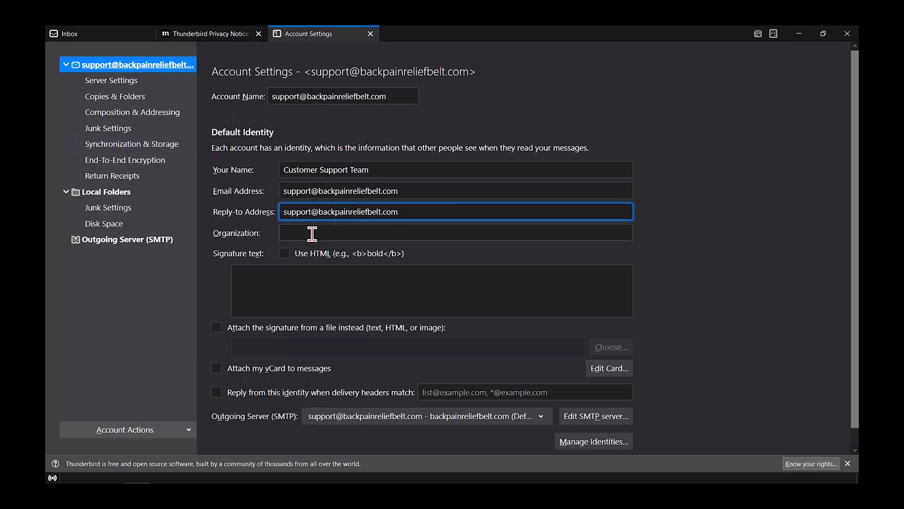
{"action": "left_click", "coordinate": [311, 233]}
{"action": "type", "text": "Ba"}
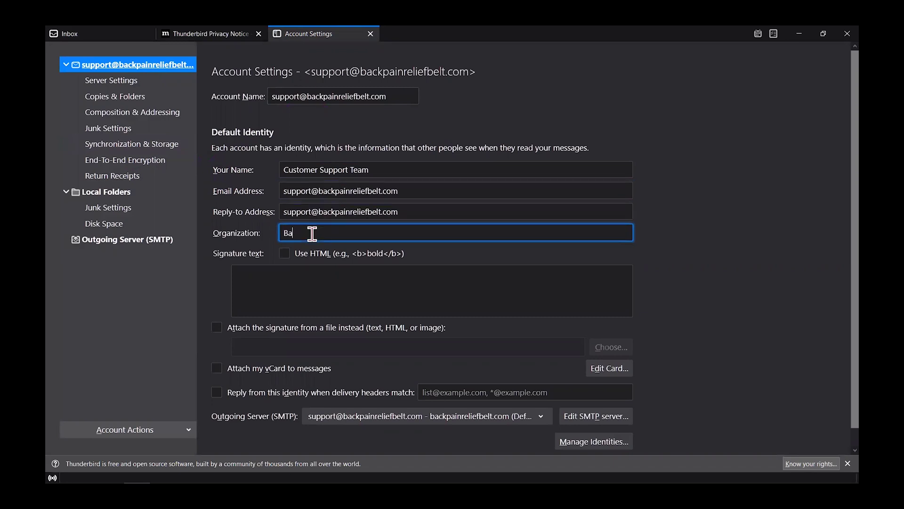
{"action": "type", "text": "ck Pain Relief Belt"}
Enable HTML and enter the signature 'Regards,<br' followed by 'Customer Support Team'.
{"action": "left_click", "coordinate": [285, 254]}
{"action": "left_click", "coordinate": [264, 278]}
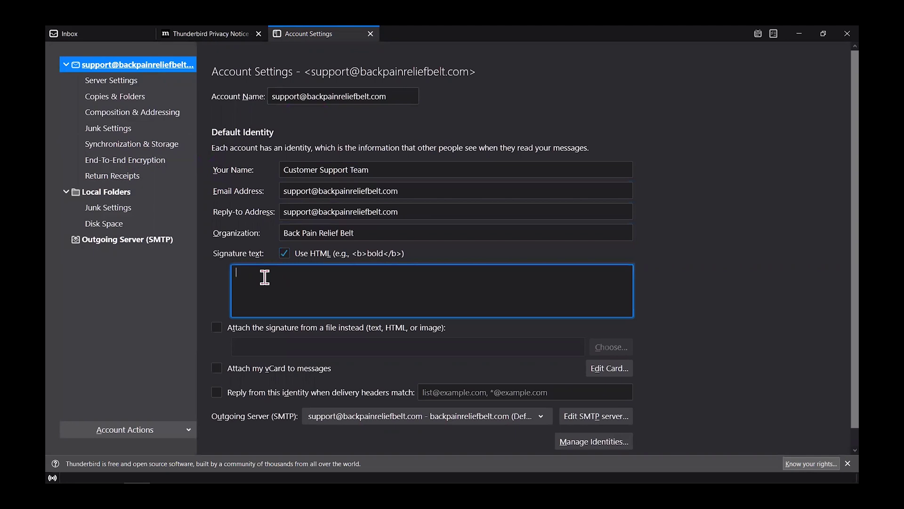
{"action": "type", "text": "Regards,"}
{"action": "key", "text": "Return"}
{"action": "type", "text": "Customer Support Team"}
{"action": "left_click", "coordinate": [294, 273]}
{"action": "type", "text": "<br>"}
{"action": "left_click", "coordinate": [430, 212]}
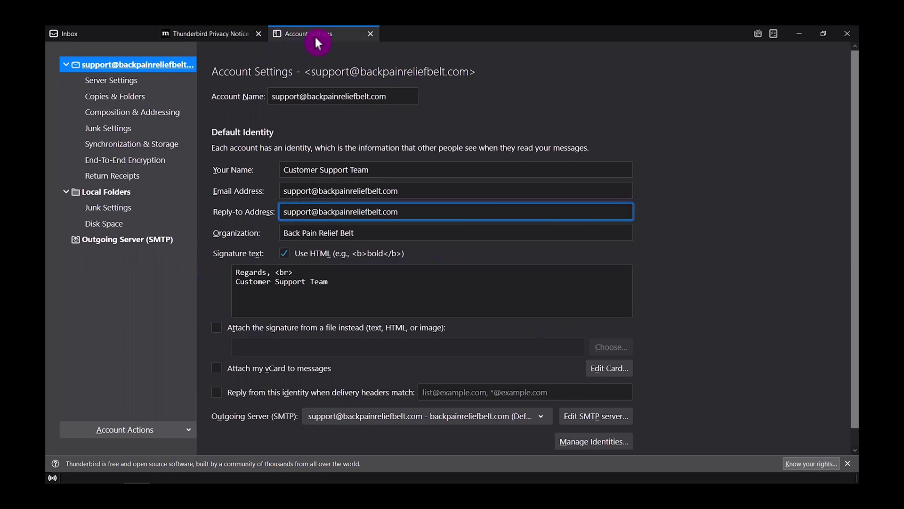
Close Account Settings and start a new message from the support account.
{"action": "left_click", "coordinate": [371, 35]}
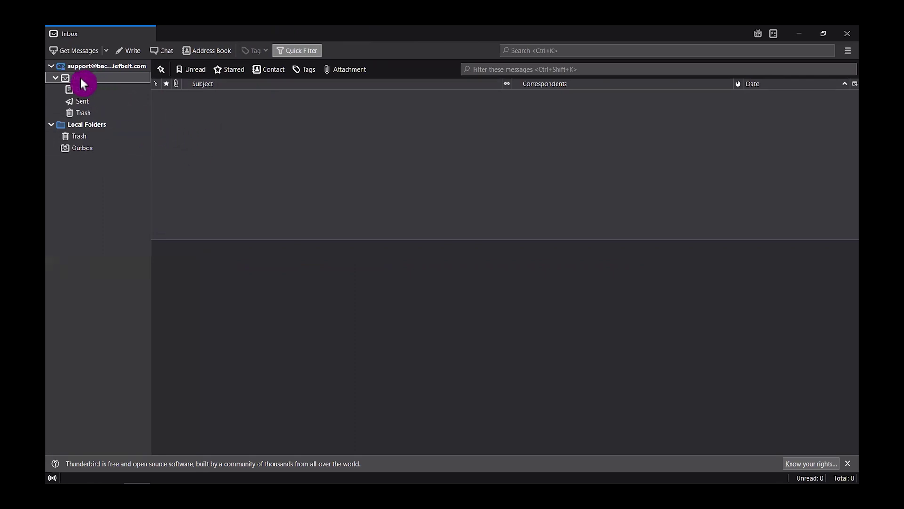
{"action": "left_click", "coordinate": [129, 50]}
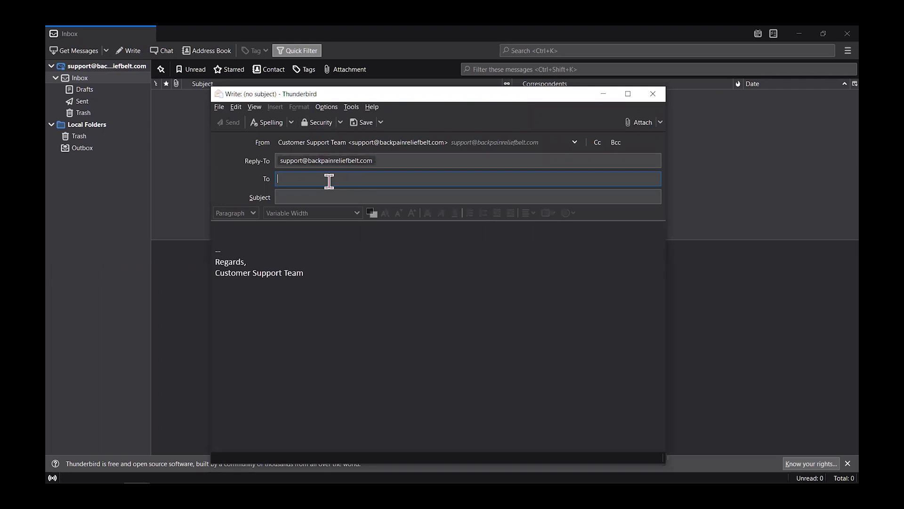
Address the message to the support address with subject 'Test support email'.
{"action": "left_click", "coordinate": [319, 195]}
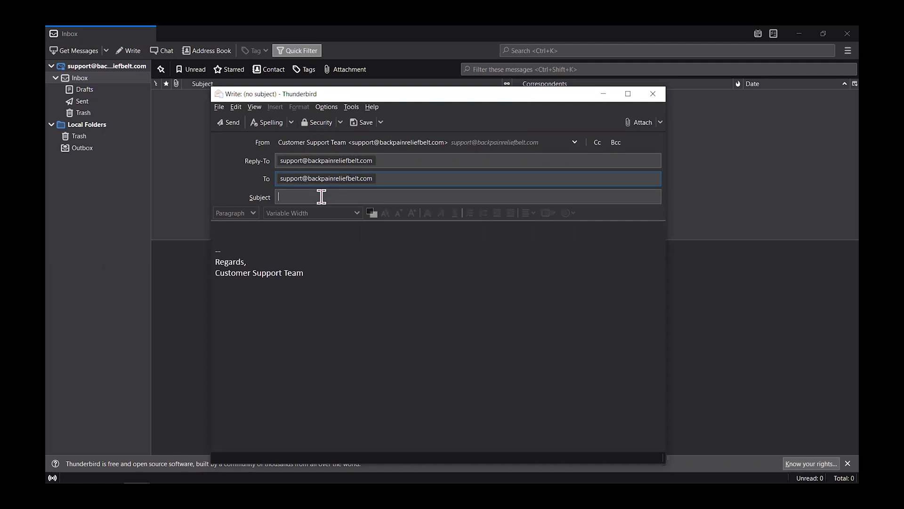
{"action": "type", "text": "Test support email"}
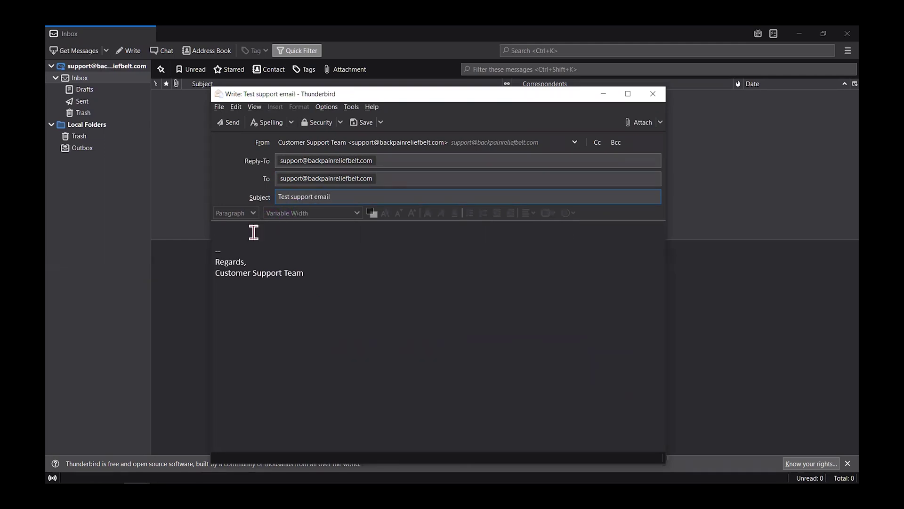
Write 'Hi there,' and 'This is me!!!!' above the signature and send the message.
{"action": "left_click_drag", "start_coordinate": [309, 273], "coordinate": [217, 262]}
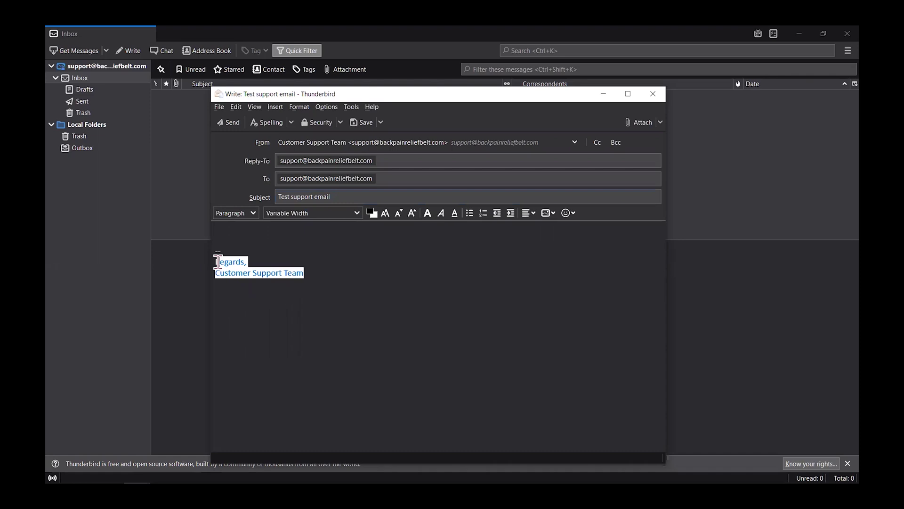
{"action": "left_click", "coordinate": [225, 230]}
{"action": "type", "text": "Hi there,"}
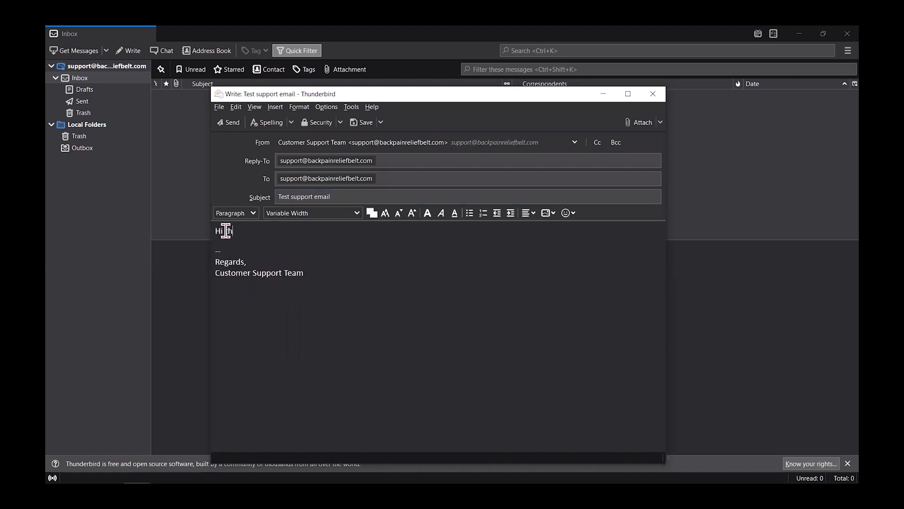
{"action": "key", "text": "Return"}
{"action": "key", "text": "Return"}
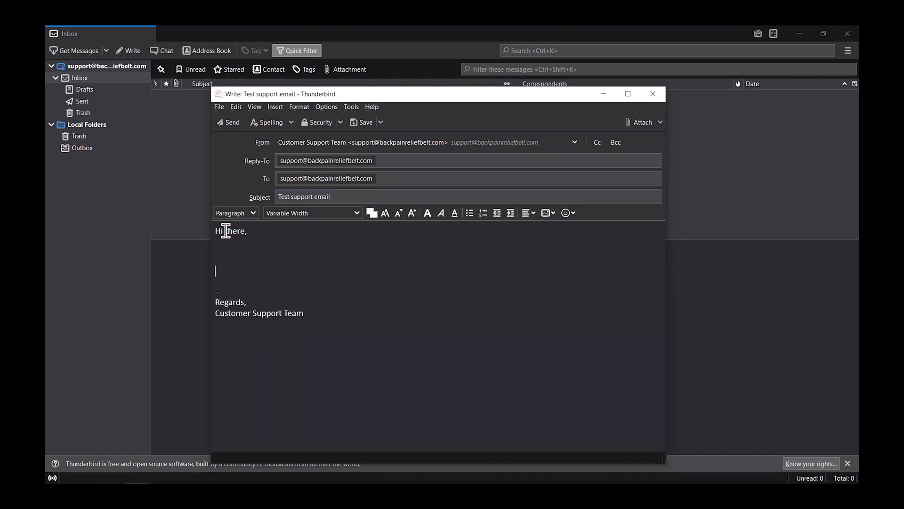
{"action": "key", "text": "BackSpace"}
{"action": "type", "text": "This i"}
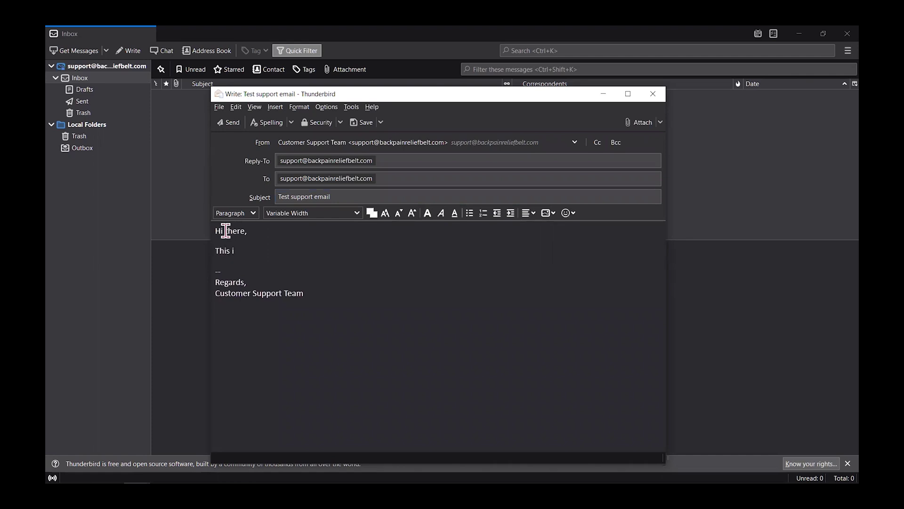
{"action": "type", "text": "s me!!!!"}
{"action": "mouse_move", "coordinate": [258, 152]}
{"action": "left_click", "coordinate": [233, 123]}
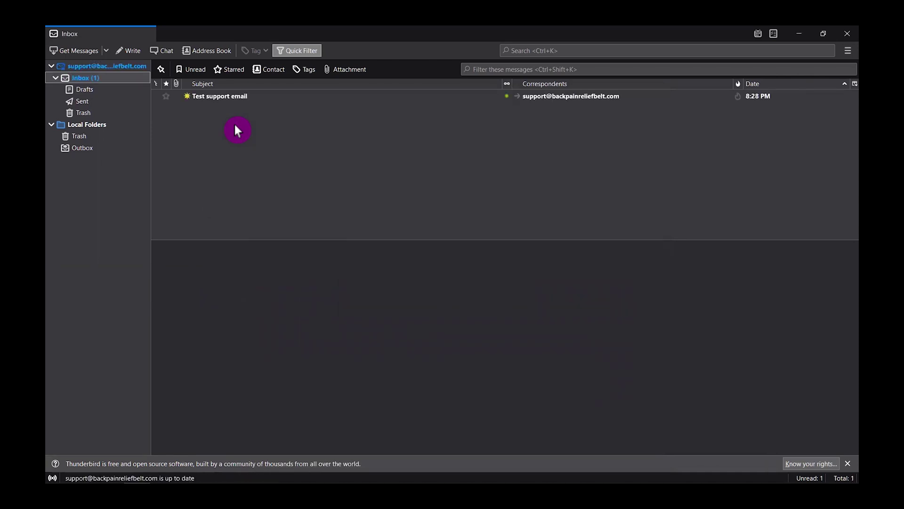
Open the received 'Test support email' message and start a reply to it.
{"action": "left_click", "coordinate": [240, 97]}
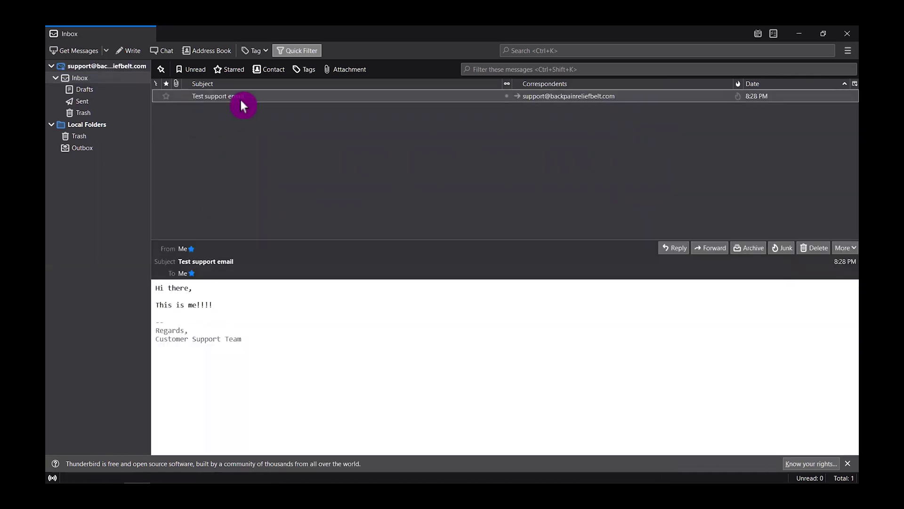
{"action": "left_click", "coordinate": [273, 330]}
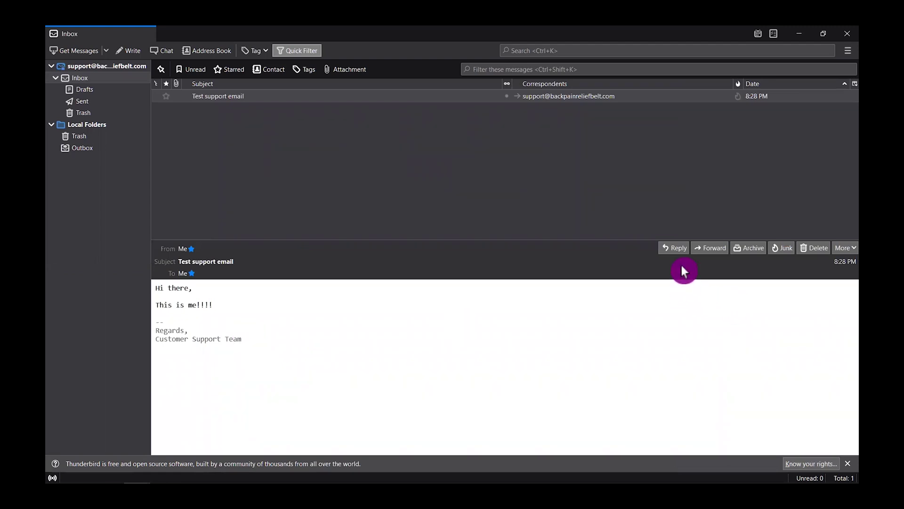
{"action": "left_click", "coordinate": [678, 248]}
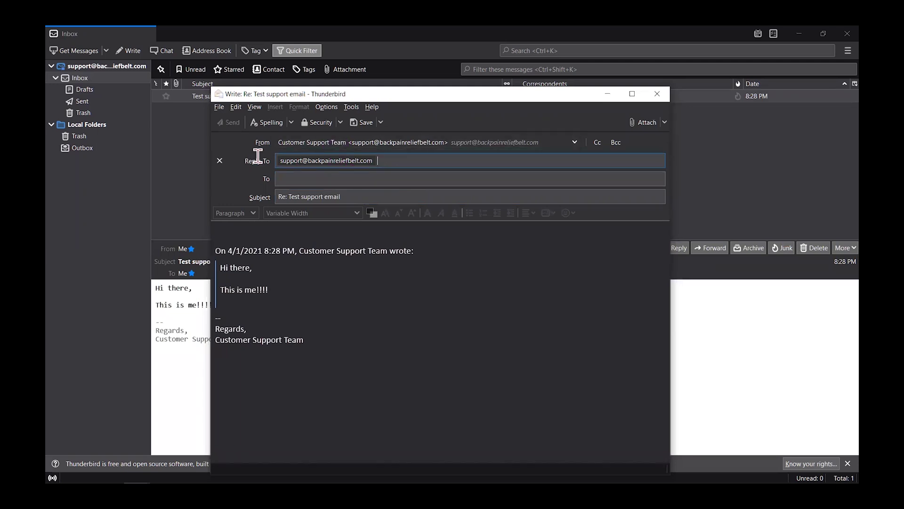
{"action": "left_click", "coordinate": [302, 161]}
{"action": "left_click", "coordinate": [325, 176]}
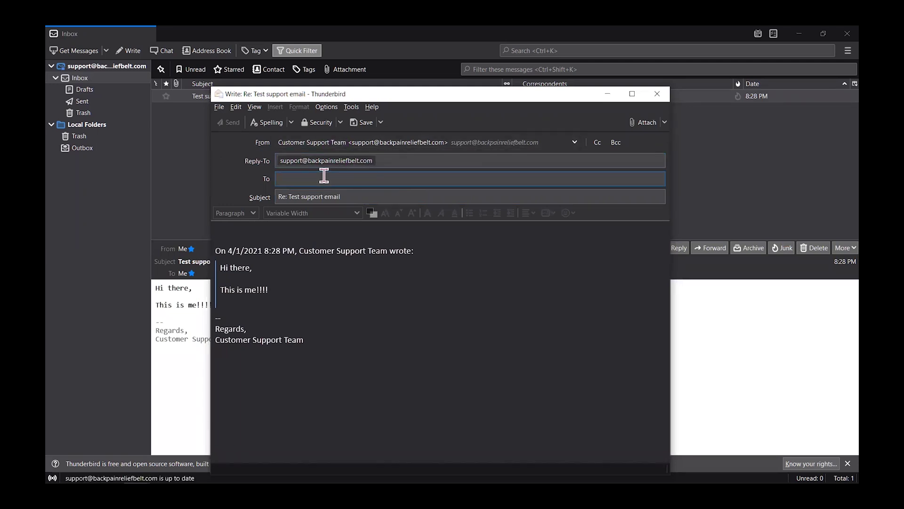
{"action": "type", "text": "sup"}
{"action": "type", "text": "ort"}
{"action": "key", "text": "BackSpace"}
{"action": "key", "text": "BackSpace"}
{"action": "key", "text": "BackSpace"}
{"action": "key", "text": "BackSpace"}
{"action": "key", "text": "BackSpace"}
{"action": "key", "text": "BackSpace"}
Write the reply 'Hi back, I just wanted to reply back, testing......' above the quote.
{"action": "left_click", "coordinate": [240, 231]}
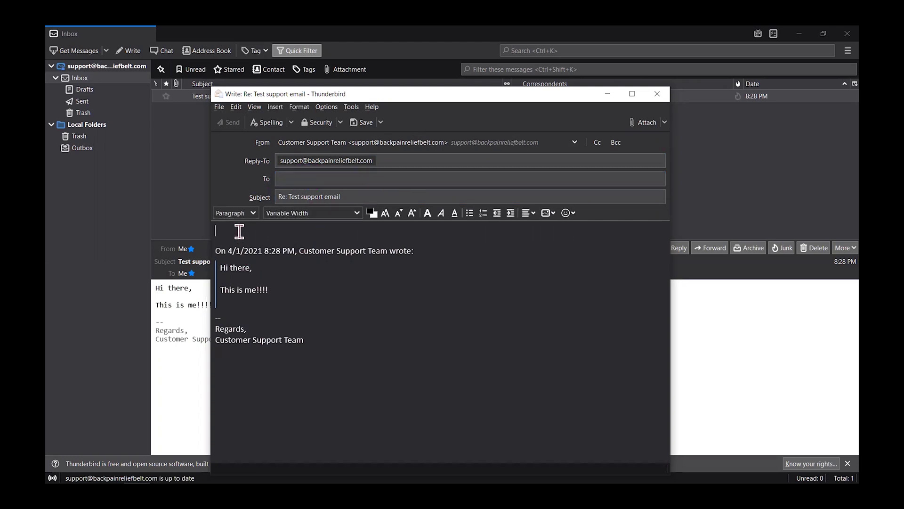
{"action": "type", "text": "Hi back,"}
{"action": "key", "text": "Return"}
{"action": "key", "text": "Return"}
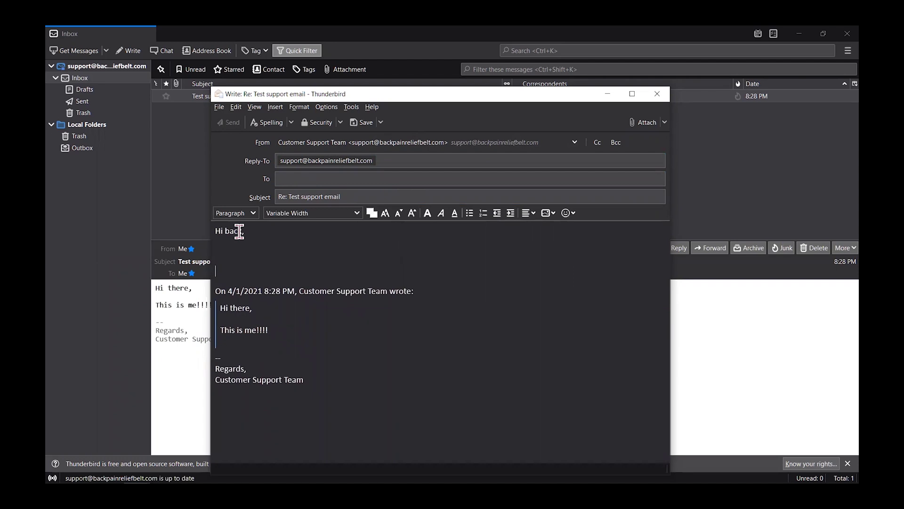
{"action": "type", "text": "V"}
{"action": "key", "text": "BackSpace"}
{"action": "key", "text": "Return"}
{"action": "key", "text": "BackSpace"}
{"action": "key", "text": "BackSpace"}
{"action": "type", "text": "T"}
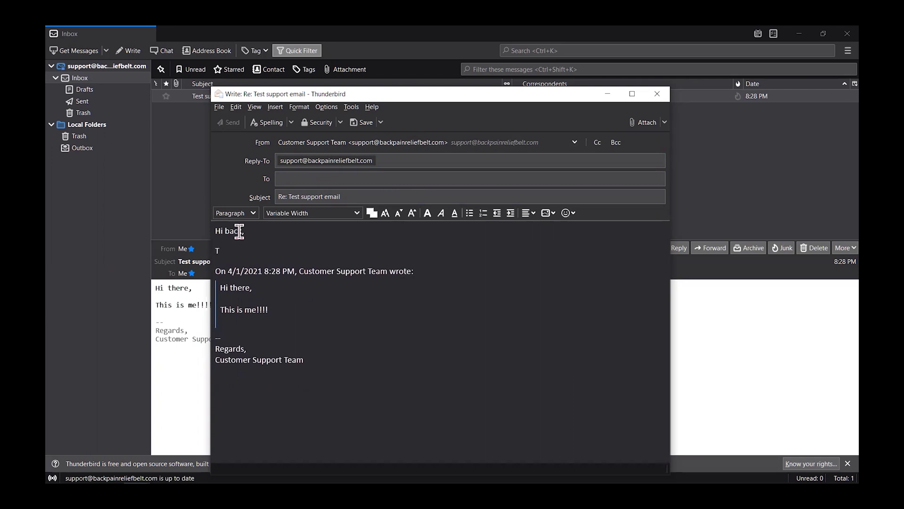
{"action": "type", "text": "his is t"}
{"action": "key", "text": "BackSpace"}
{"action": "key", "text": "BackSpace"}
{"action": "key", "text": "BackSpace"}
{"action": "key", "text": "BackSpace"}
{"action": "key", "text": "BackSpace"}
{"action": "key", "text": "BackSpace"}
{"action": "key", "text": "BackSpace"}
{"action": "key", "text": "BackSpace"}
{"action": "key", "text": "BackSpace"}
{"action": "type", "text": "I just wanted to reply back"}
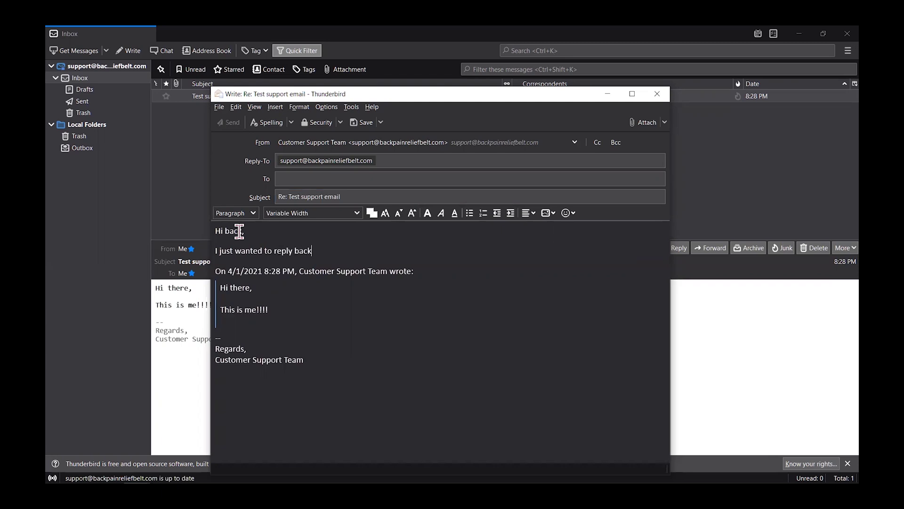
{"action": "type", "text": ", testing......"}
{"action": "key", "text": "Return"}
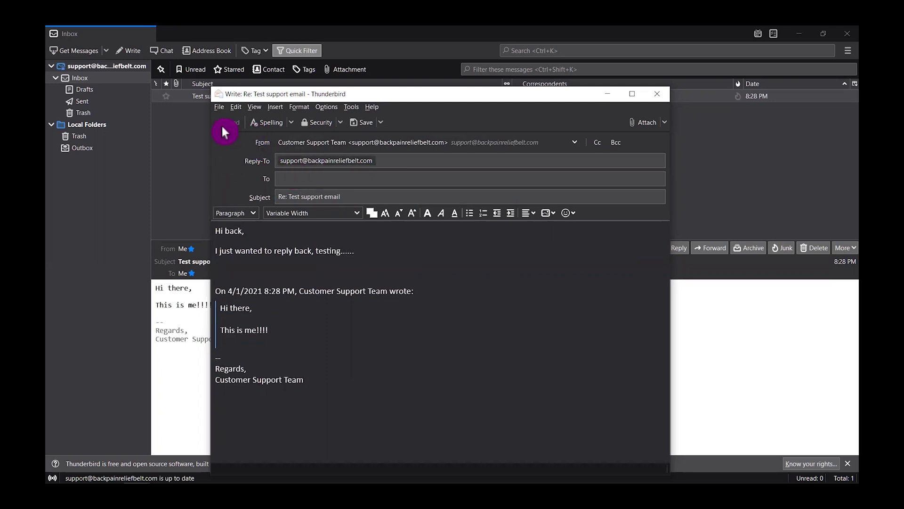
Address the reply to the support address and send it.
{"action": "left_click", "coordinate": [287, 177]}
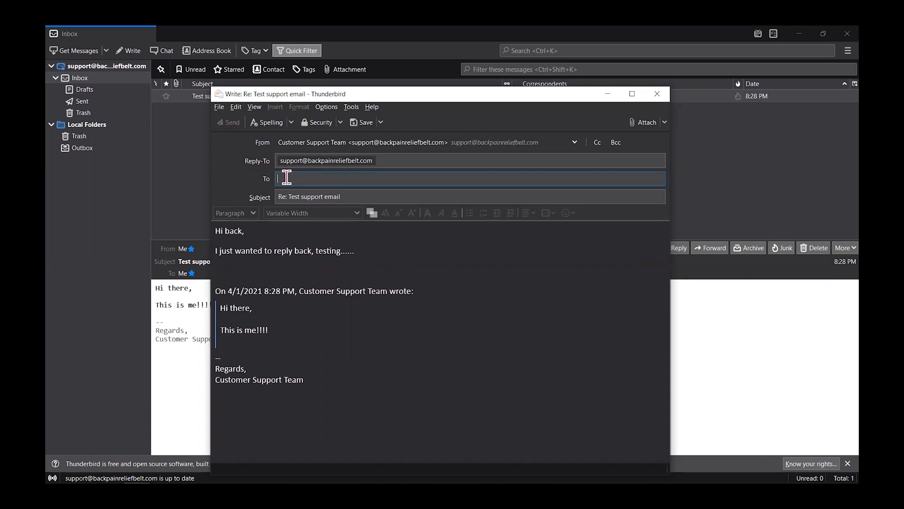
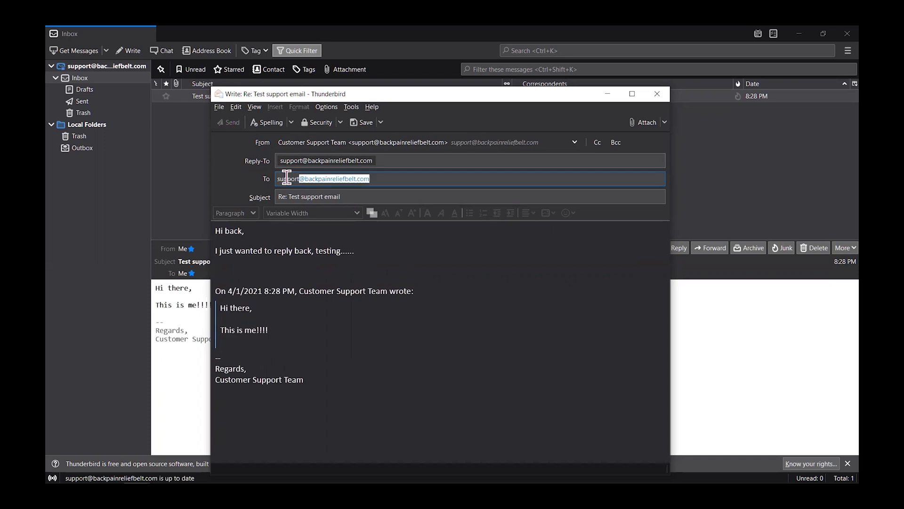
{"action": "key", "text": "Return"}
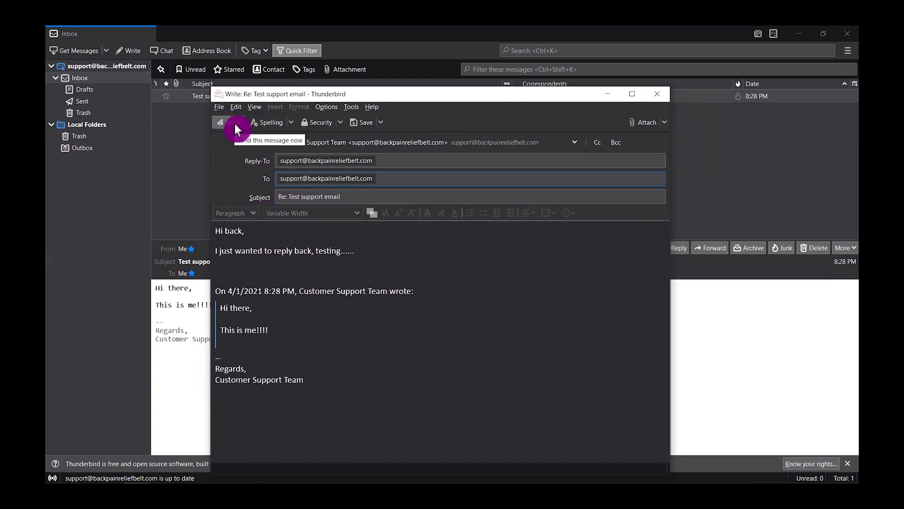
{"action": "left_click", "coordinate": [234, 123]}
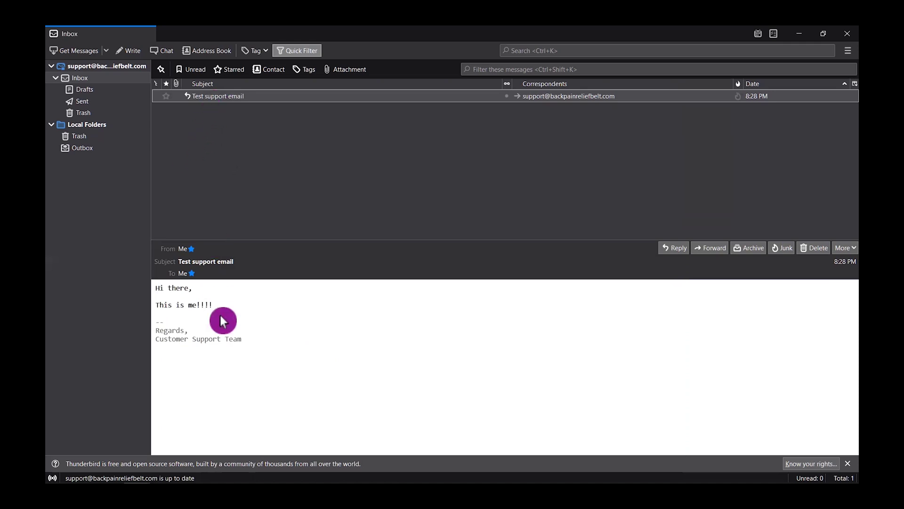
Open the 'Re: Test support email' reply and toggle the Date sort back to newest on top.
{"action": "left_click", "coordinate": [246, 375]}
{"action": "left_click", "coordinate": [216, 138]}
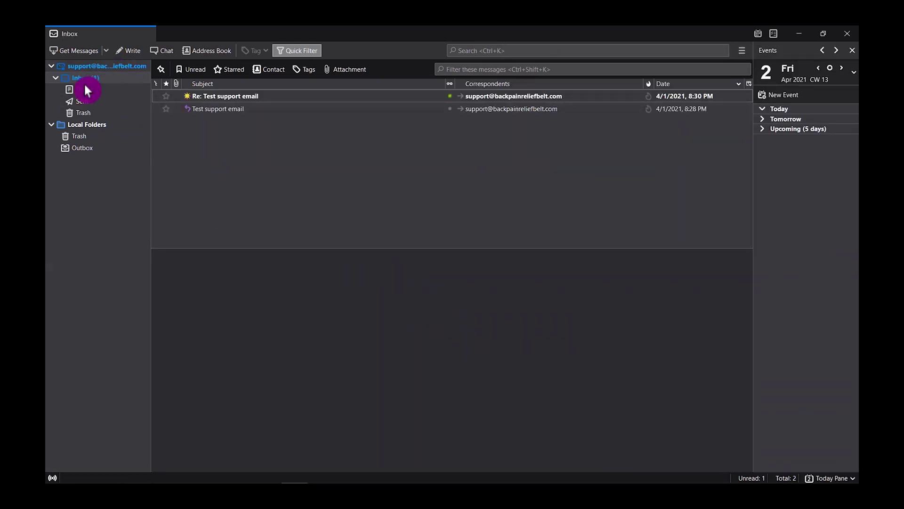
{"action": "left_click", "coordinate": [237, 96]}
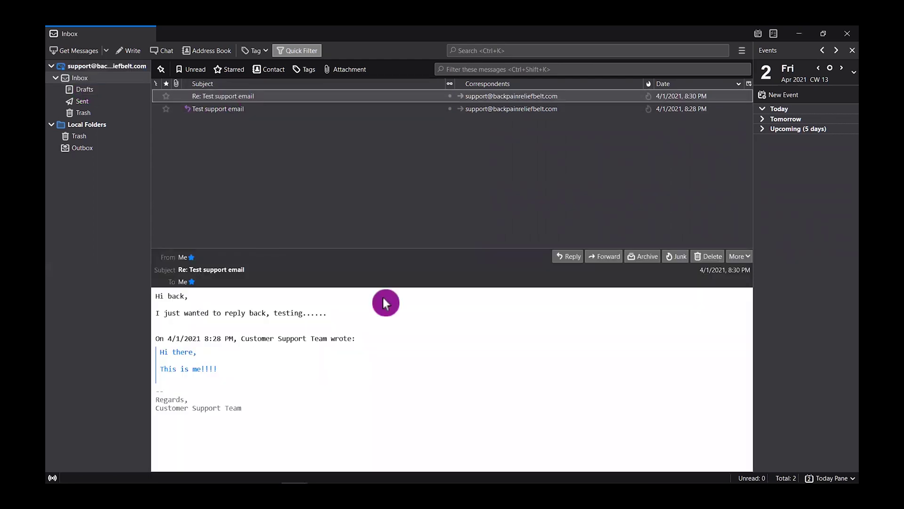
{"action": "left_click", "coordinate": [271, 311]}
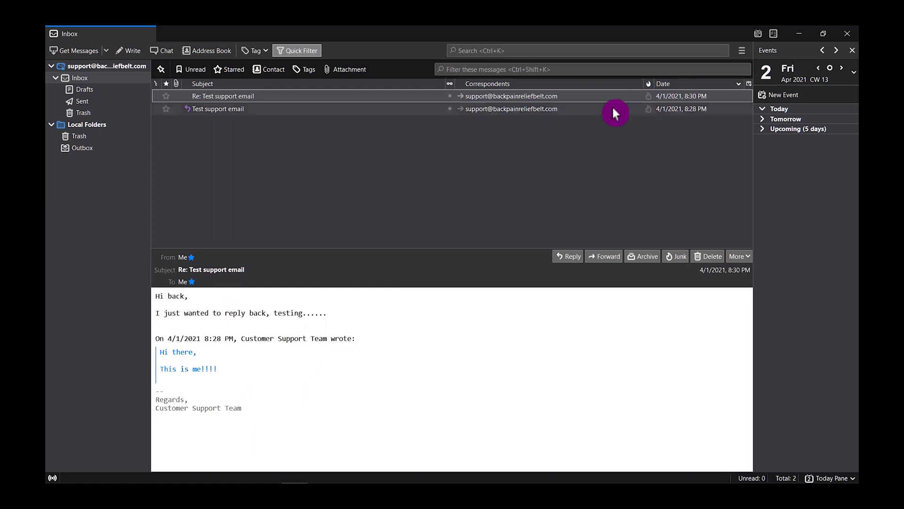
{"action": "left_click", "coordinate": [737, 85]}
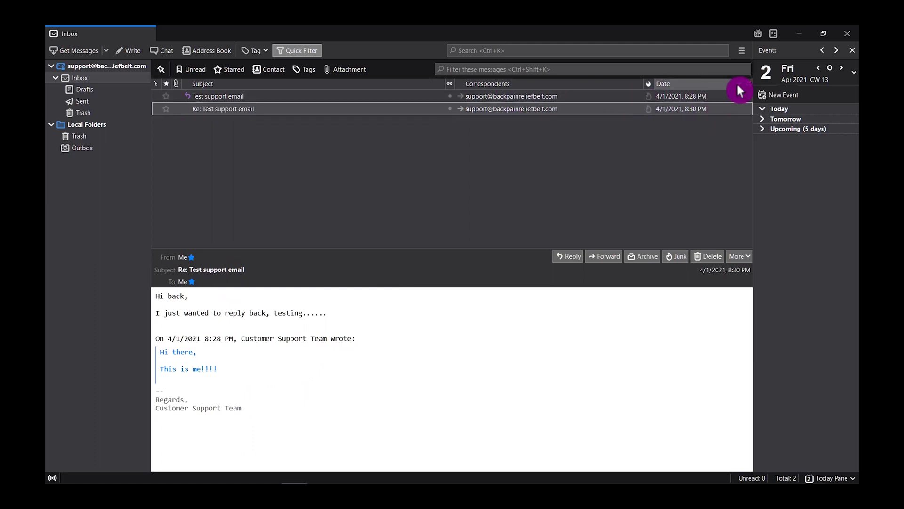
{"action": "left_click", "coordinate": [737, 85]}
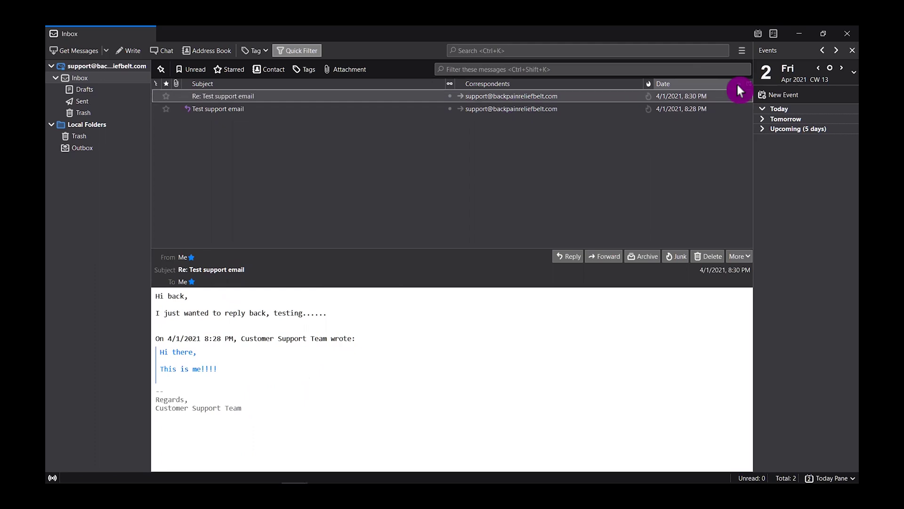